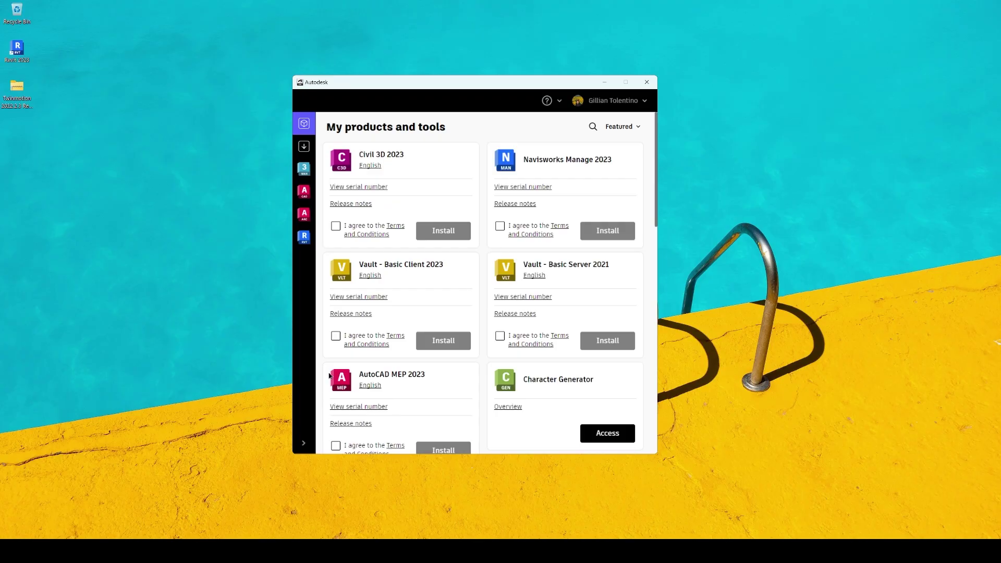
# - Scroll to the bottom of the My products and tools list, then bring up Autodesk Account
pyautogui.scroll(-10, 323, 358)
pyautogui.scroll(-1, 322, 358)
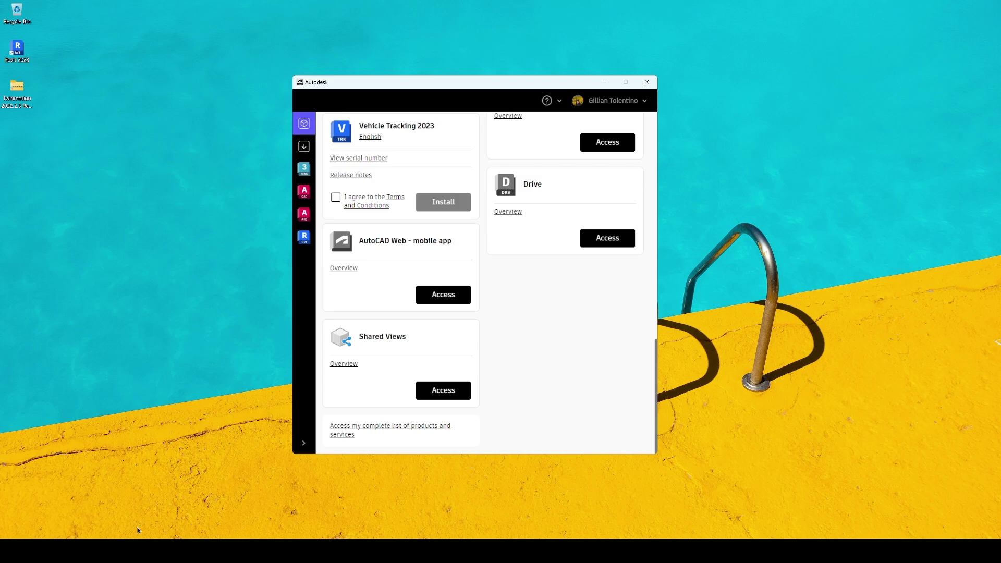
pyautogui.click(163, 455)
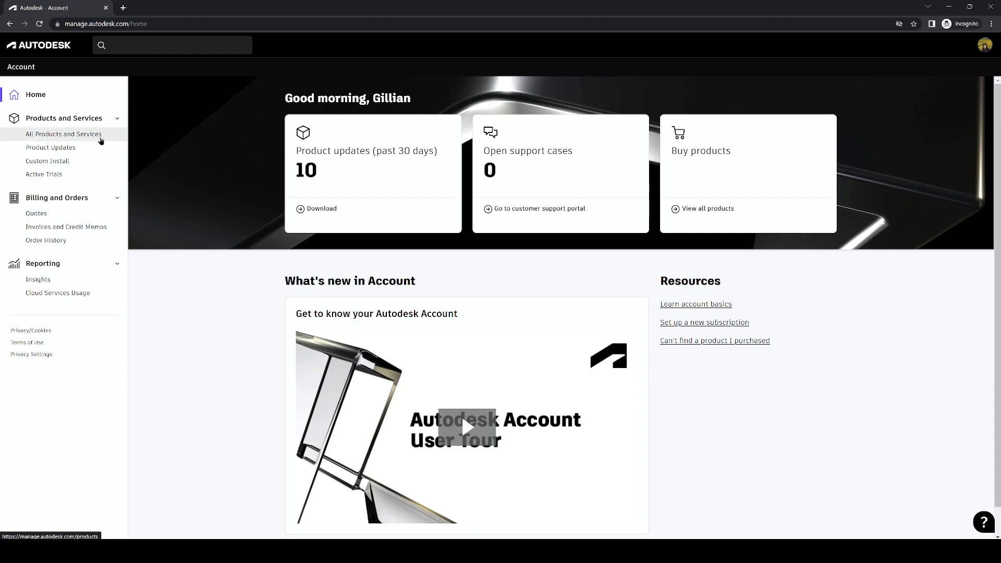
# - Dismiss the survey and request access to Twinmotion for Revit under All Products and Services
pyautogui.click(100, 136)
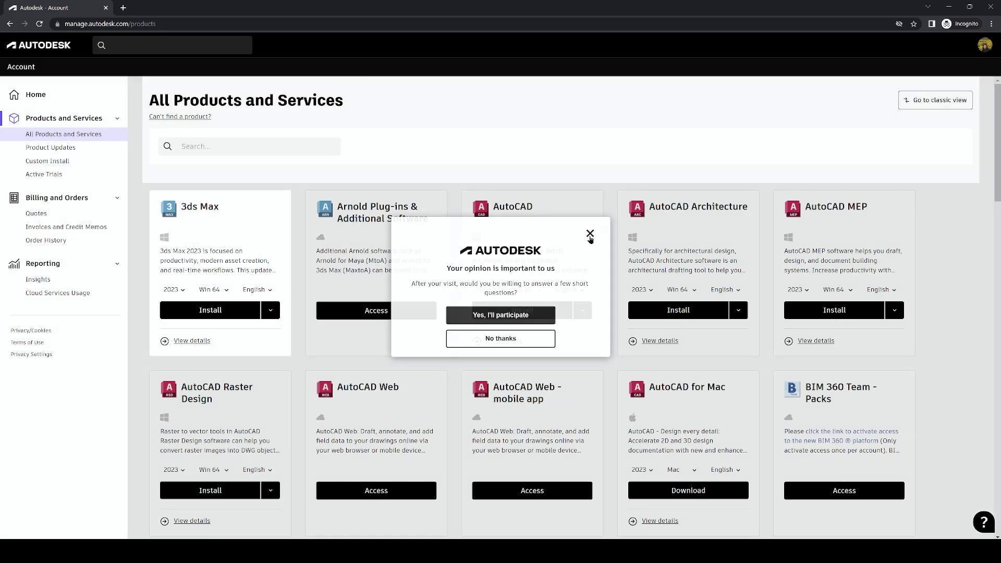
pyautogui.click(590, 236)
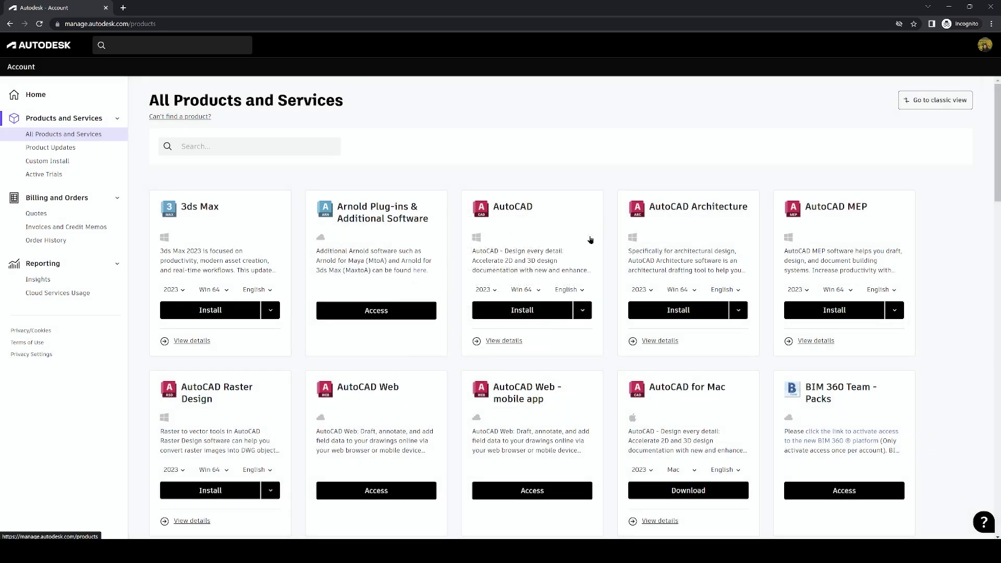
pyautogui.scroll(-5, 611, 241)
pyautogui.scroll(-8, 611, 244)
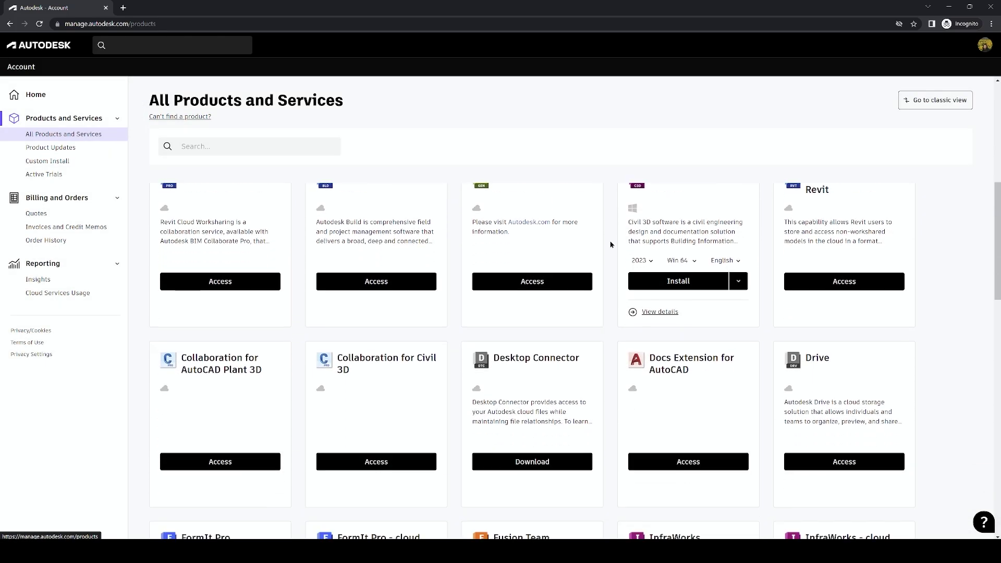
pyautogui.scroll(-10, 611, 244)
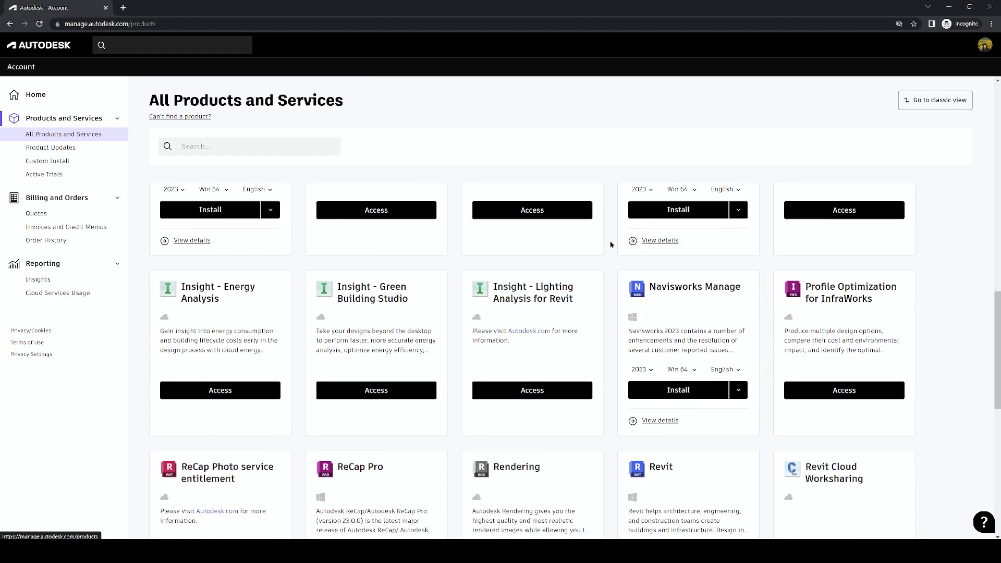
pyautogui.scroll(-1, 611, 245)
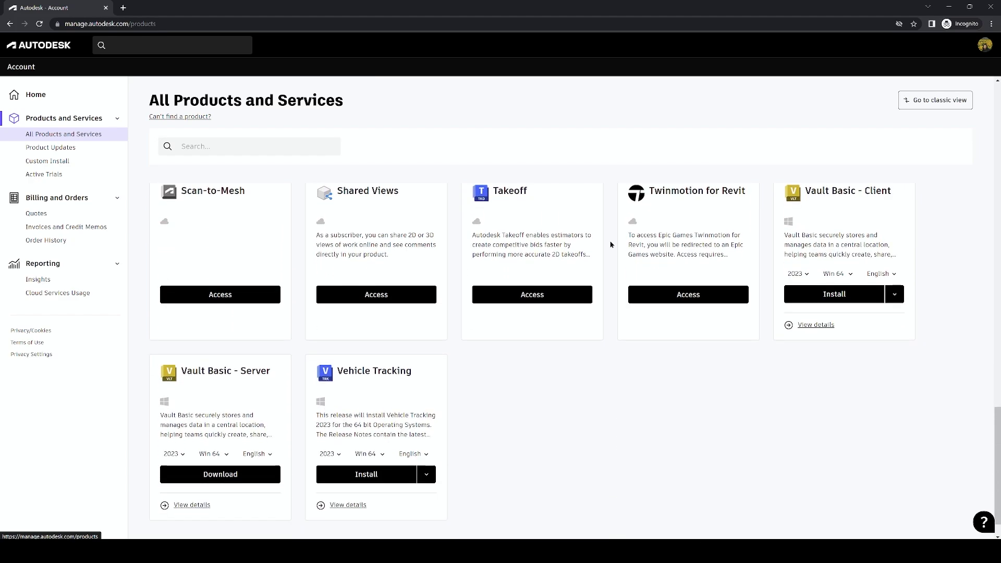
pyautogui.scroll(1, 610, 245)
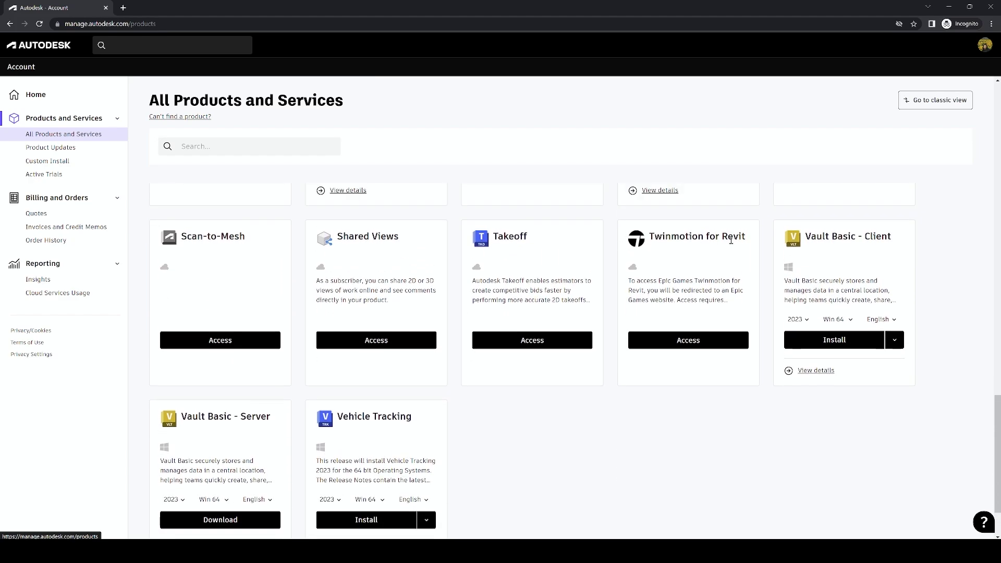
pyautogui.click(692, 345)
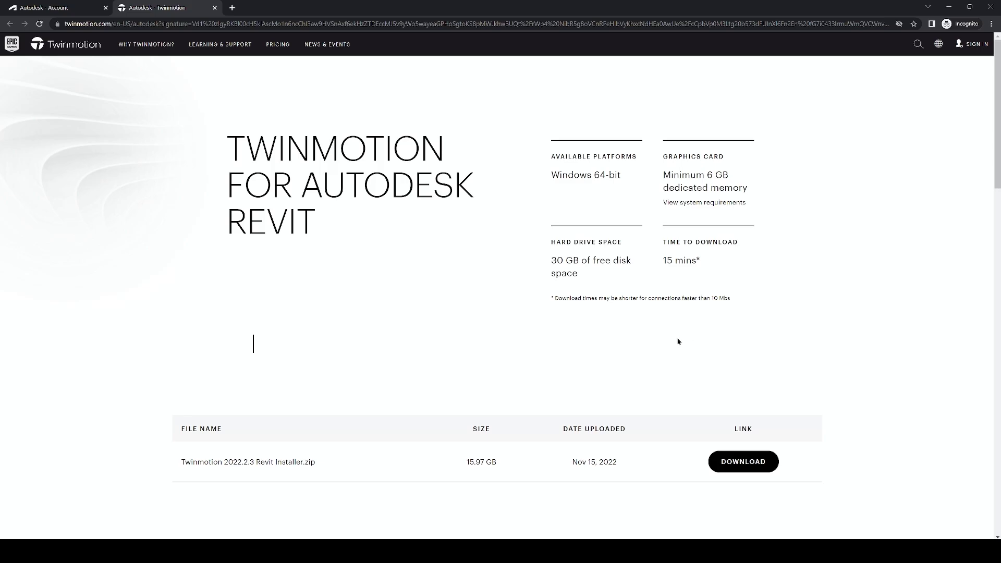
# - Download Twinmotion 2022.2.3 Revit Installer.zip from the website's file table
pyautogui.scroll(-5, 677, 341)
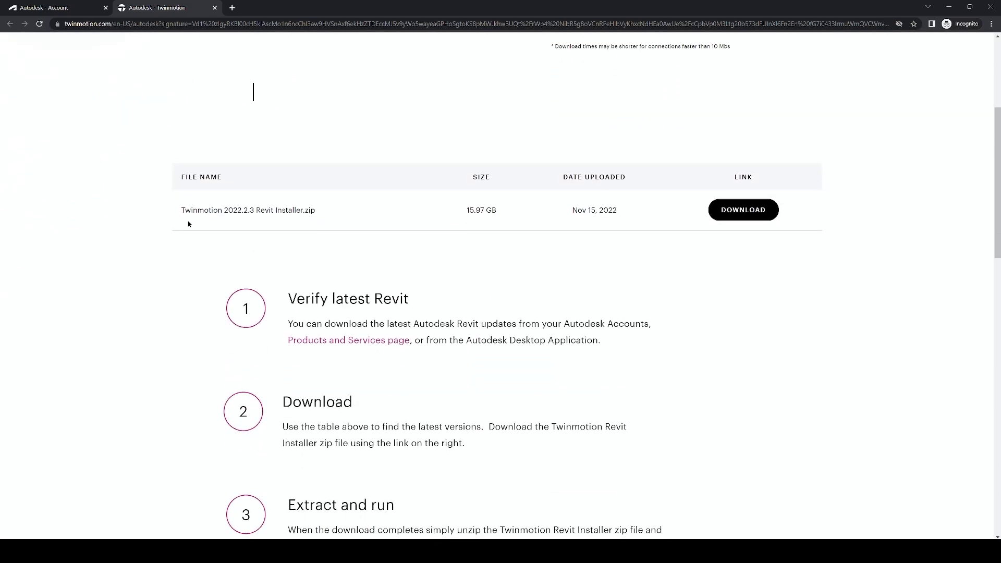
pyautogui.click(725, 219)
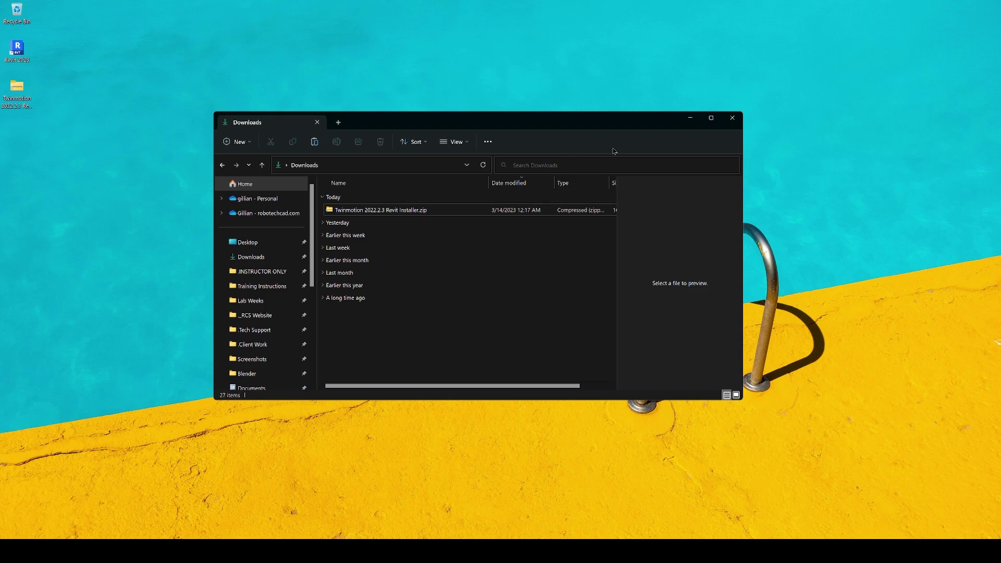
# - Extract Twinmotion 2022.2.3 Revit Installer.zip to a desktop folder and open that folder
pyautogui.click(690, 118)
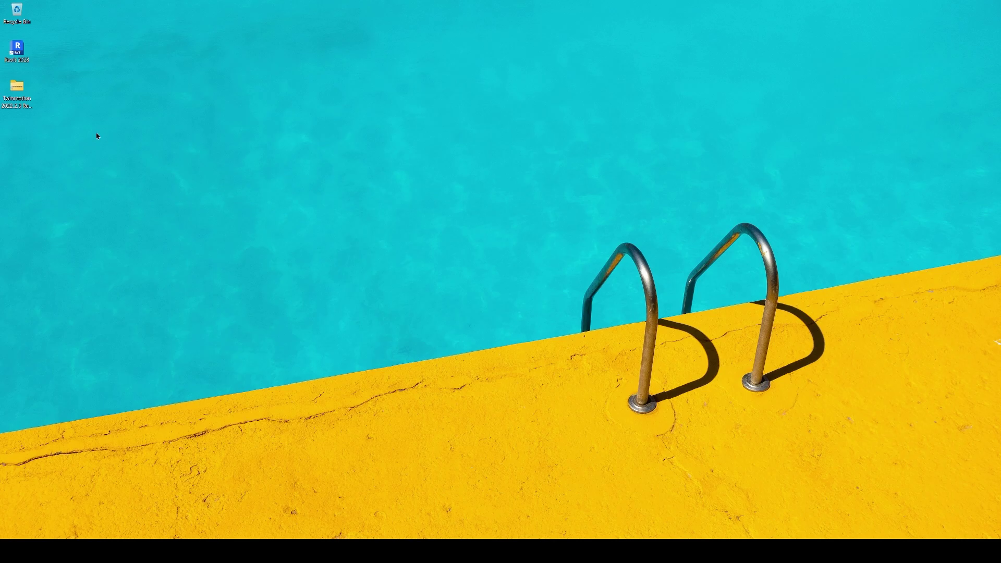
pyautogui.rightClick(24, 99)
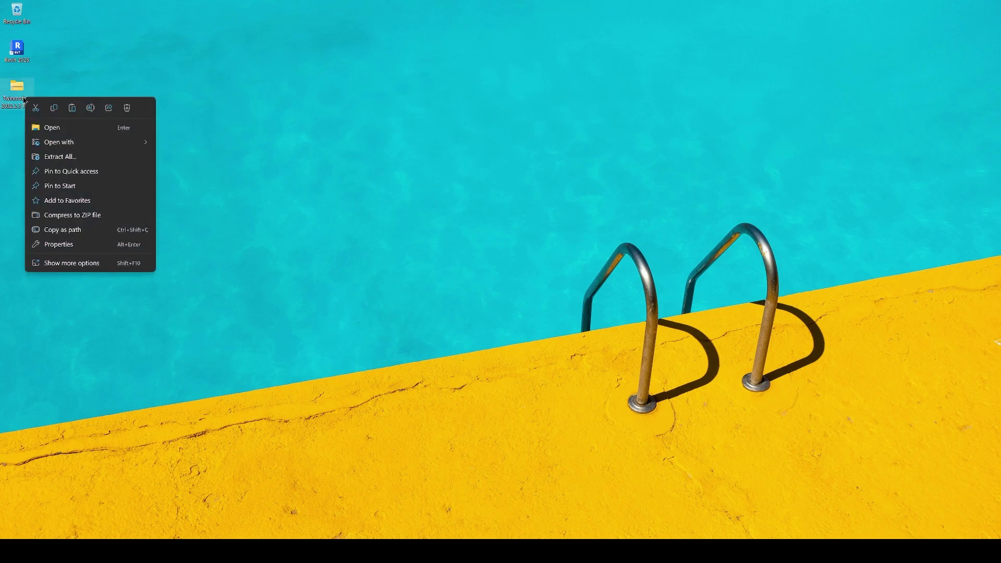
pyautogui.click(73, 157)
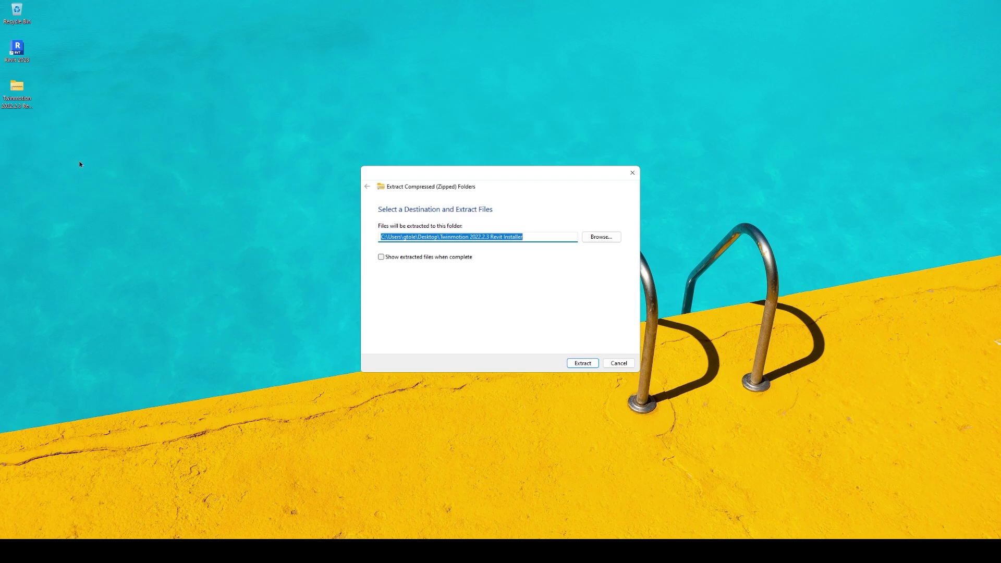
pyautogui.click(583, 363)
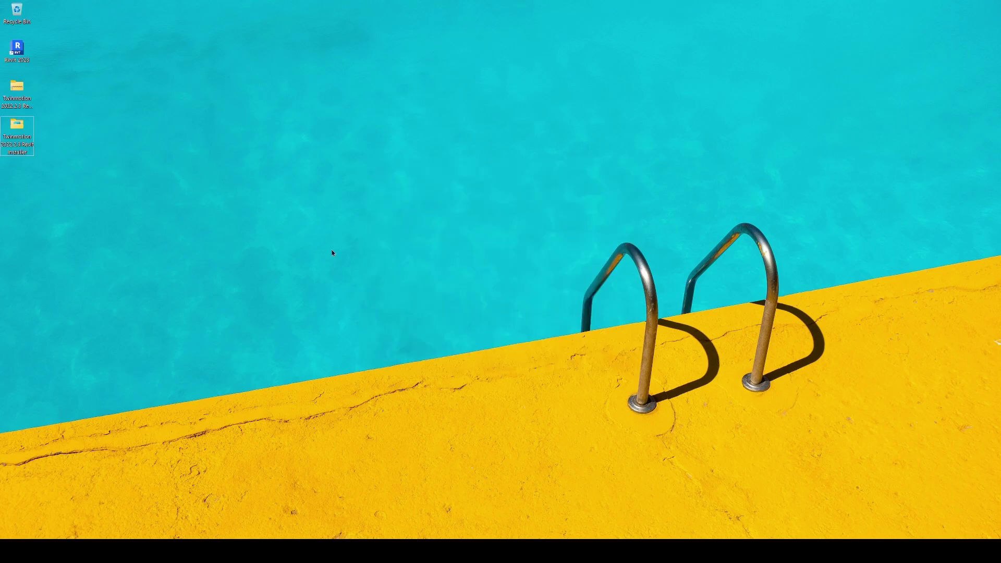
pyautogui.doubleClick(29, 138)
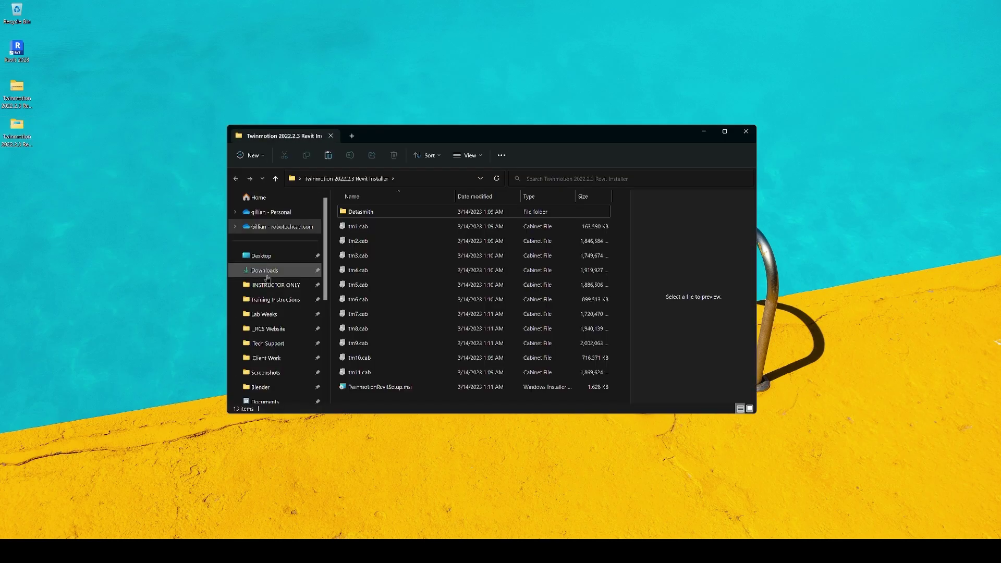
# - Run TwinmotionRevitSetup.msi, accept the license and install with the default features and location
pyautogui.doubleClick(439, 387)
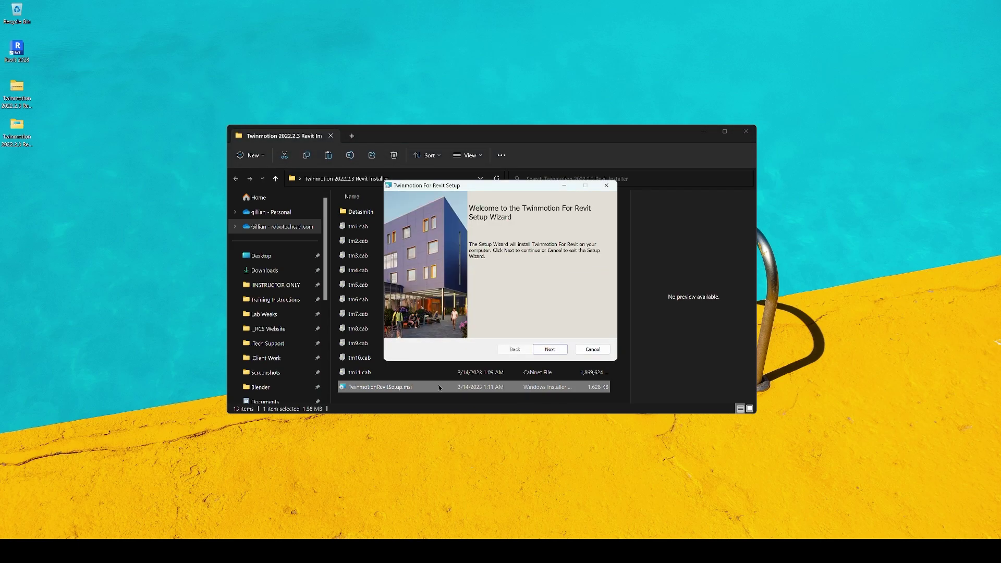
pyautogui.click(550, 349)
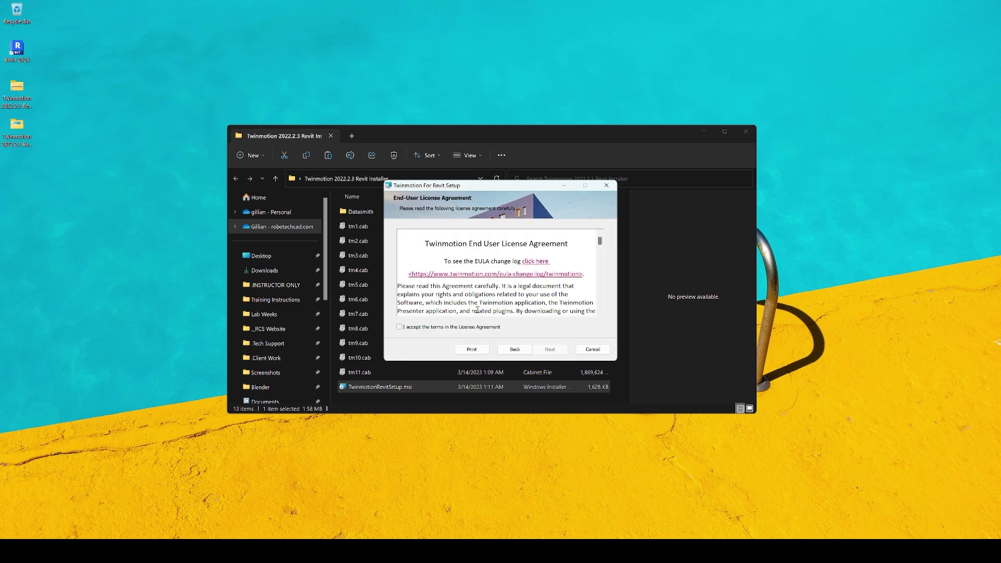
pyautogui.click(399, 327)
pyautogui.click(554, 349)
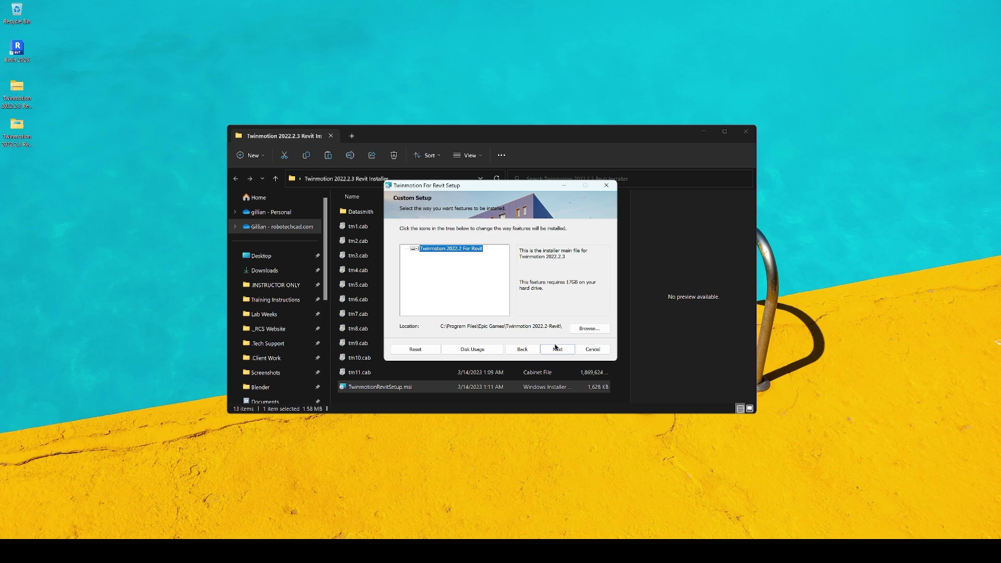
pyautogui.click(556, 348)
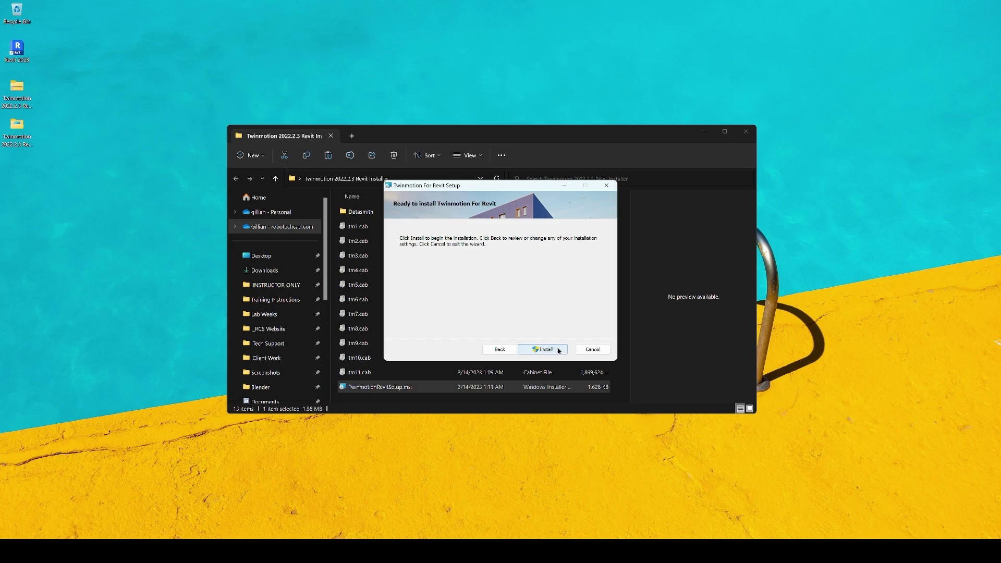
pyautogui.click(558, 350)
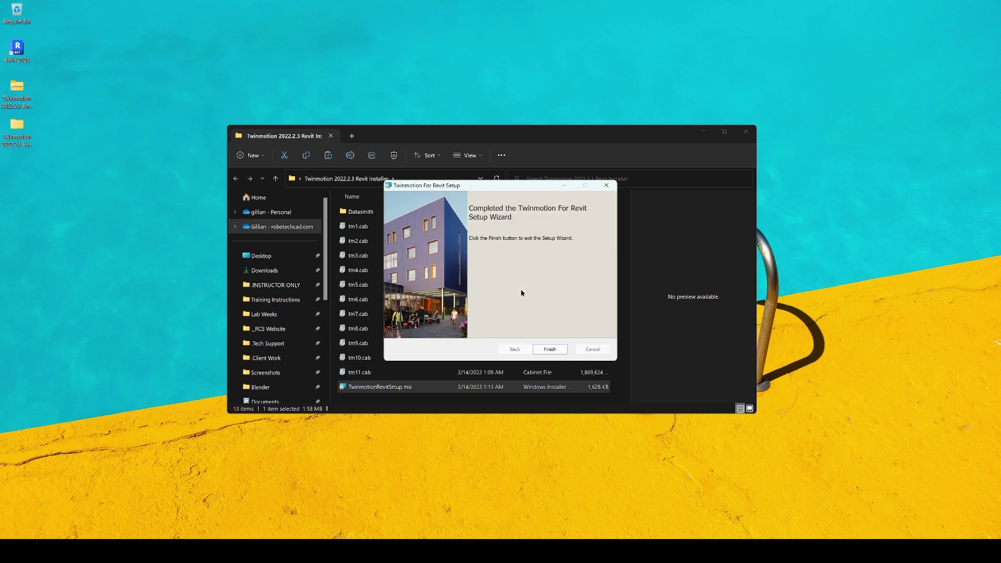
# - Finish the Twinmotion and Datasmith Exporter setups and close the installer folder
pyautogui.click(550, 349)
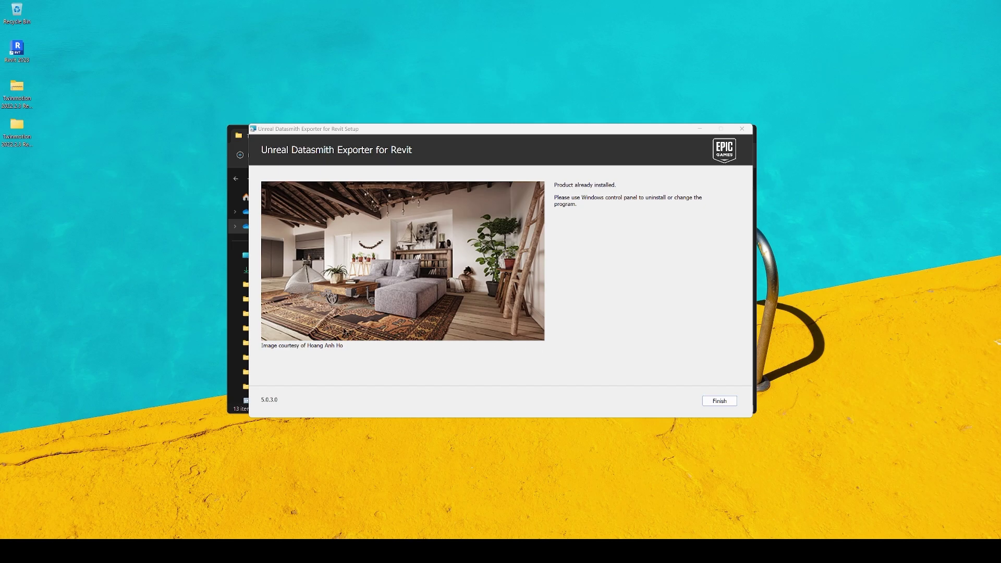
pyautogui.click(719, 402)
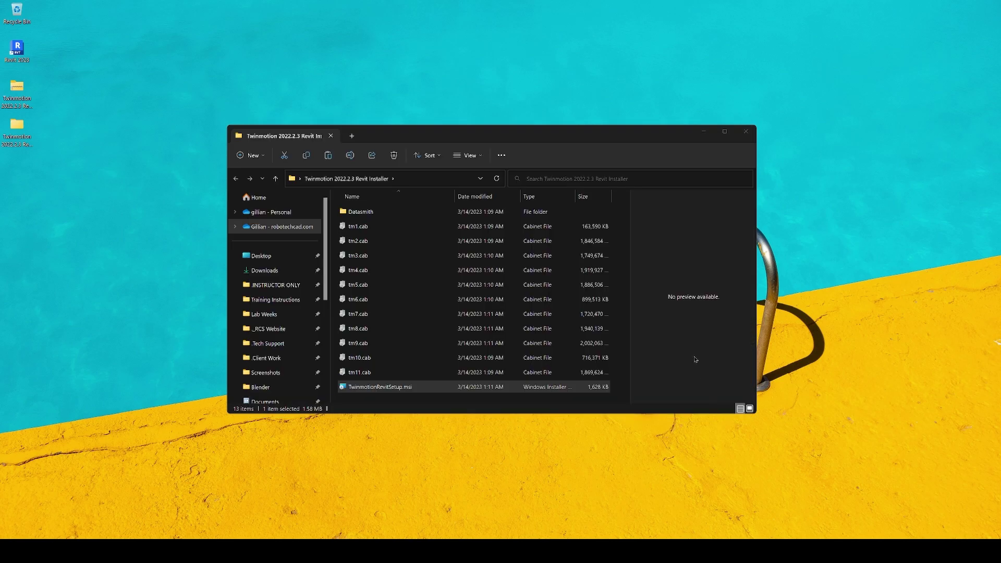
pyautogui.click(743, 138)
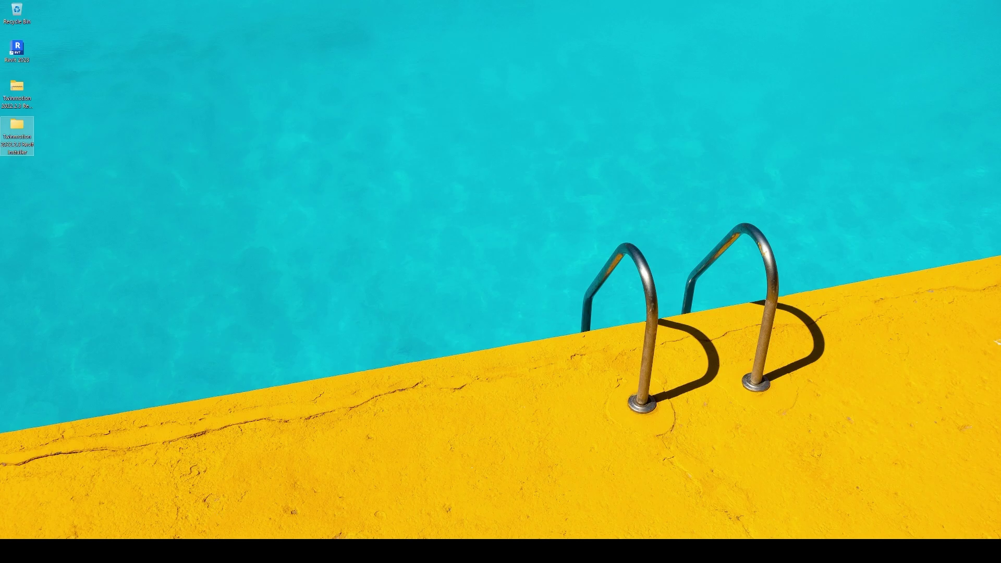
# - Launch Revit 2023 and open RAC_basic_sample_project.rvt from Recent Files
pyautogui.click(187, 551)
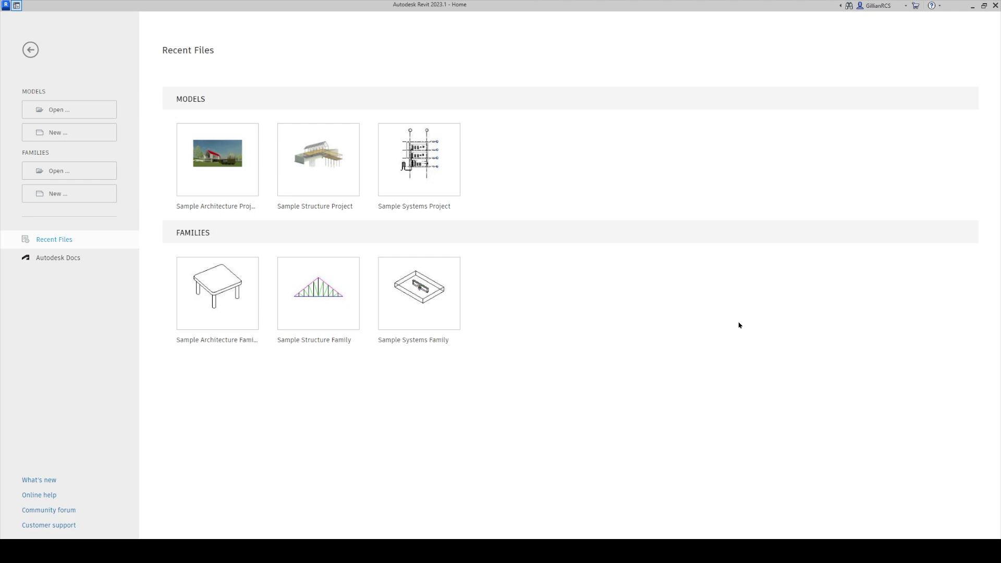
pyautogui.click(253, 179)
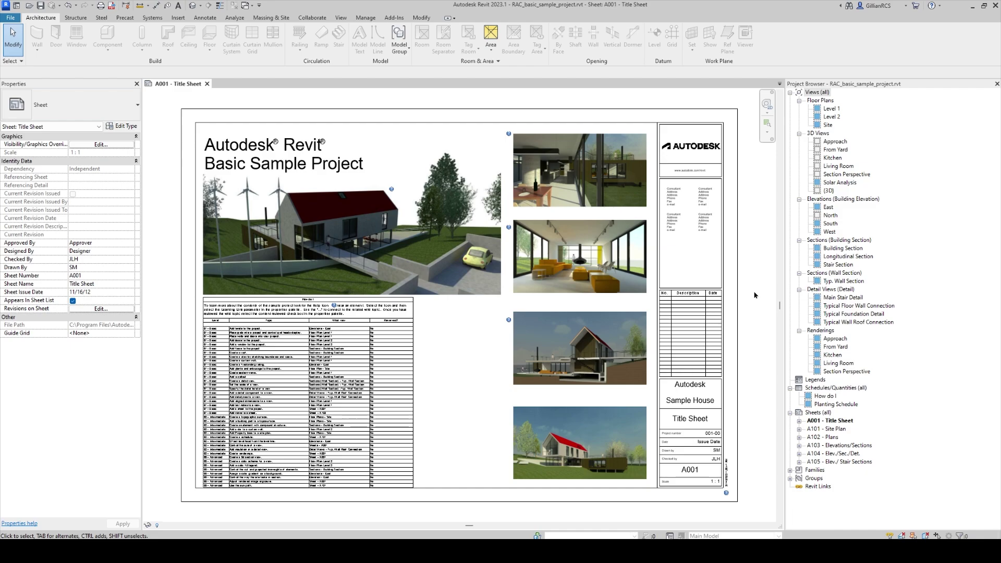
# - Open the {3D} view and export it with View > Twinmotion > Open in Twinmotion
pyautogui.doubleClick(829, 191)
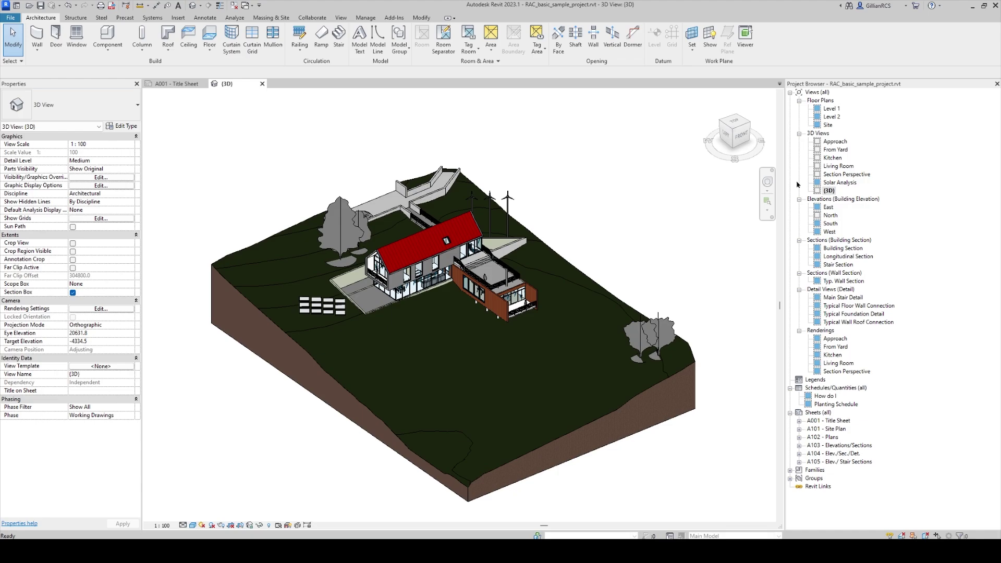
pyautogui.click(341, 17)
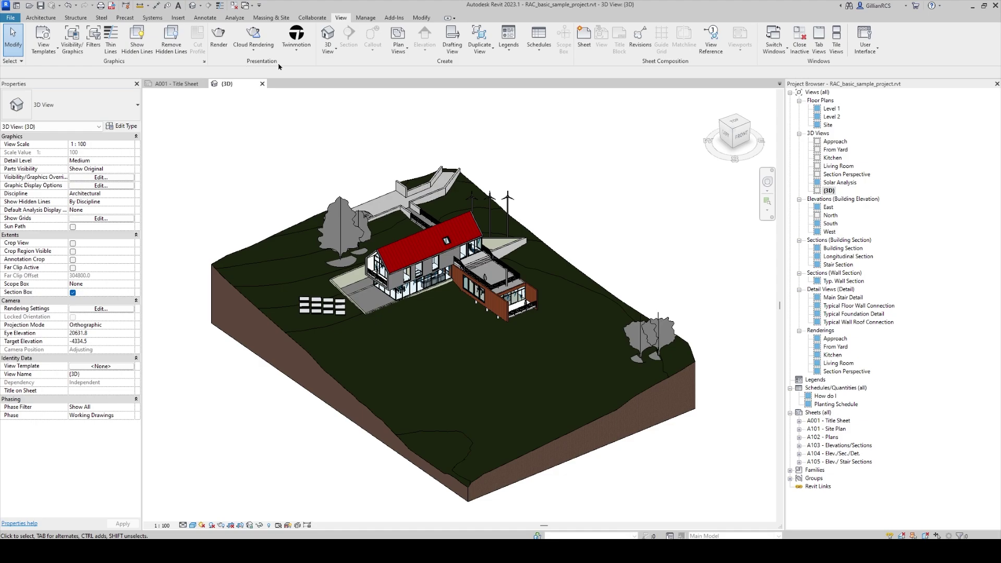
pyautogui.click(302, 52)
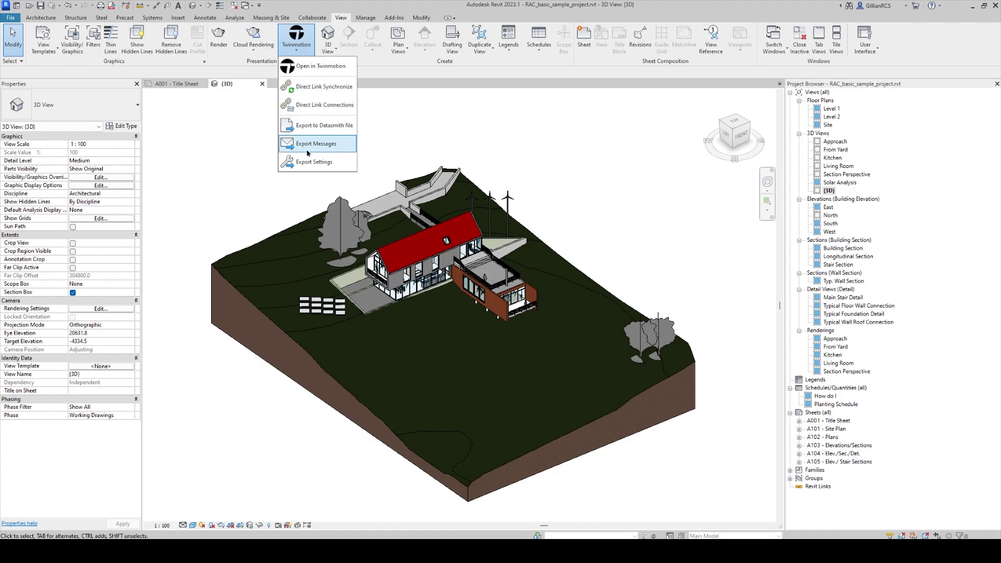
pyautogui.click(315, 68)
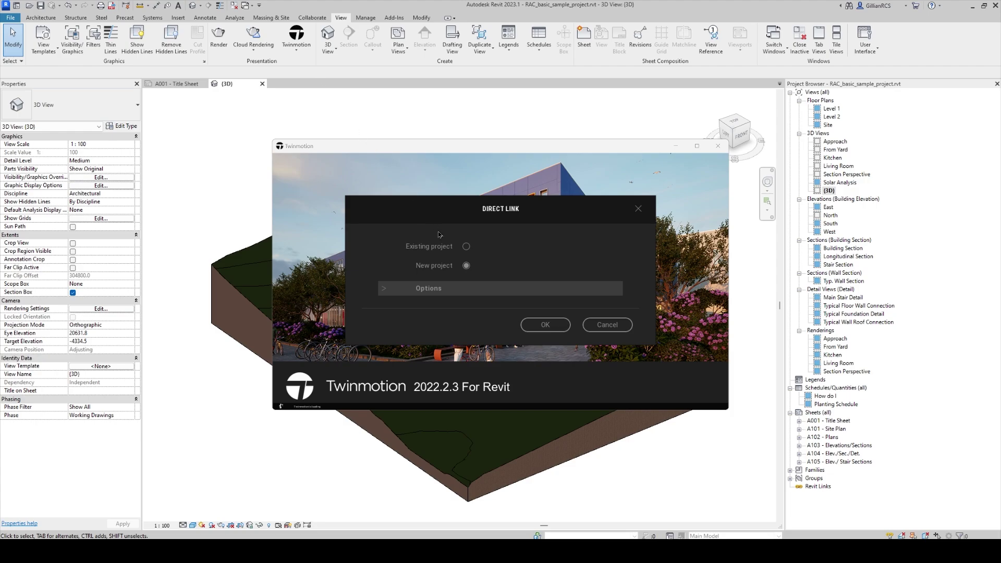
# - Keep New project in the Direct Link dialog and confirm to load the house into Twinmotion
pyautogui.click(388, 292)
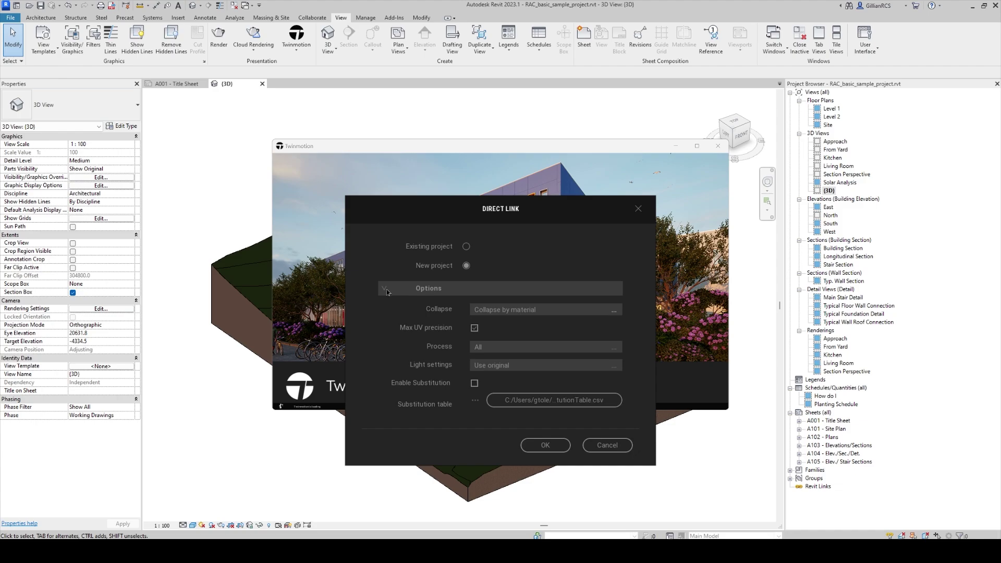
pyautogui.click(387, 292)
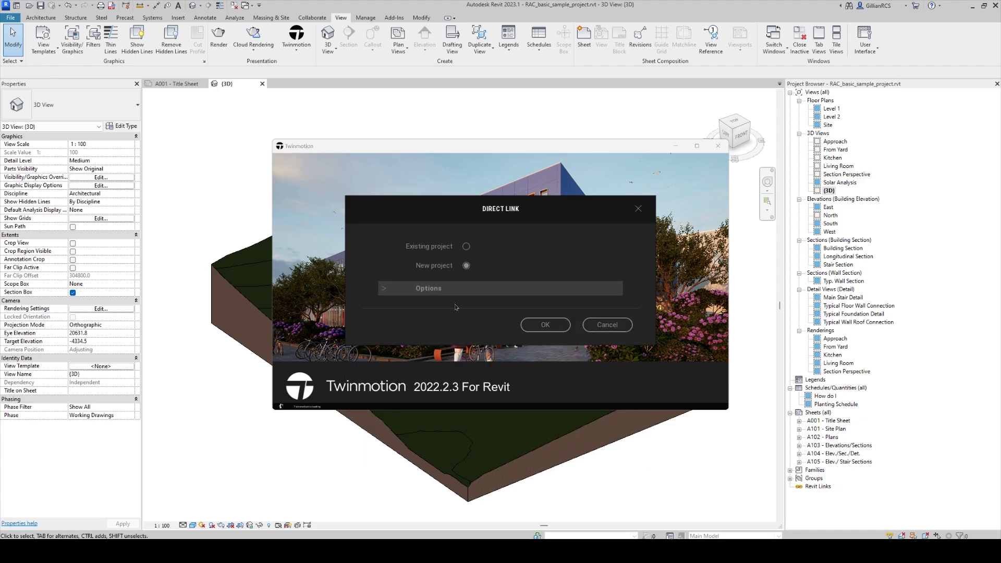
pyautogui.click(545, 324)
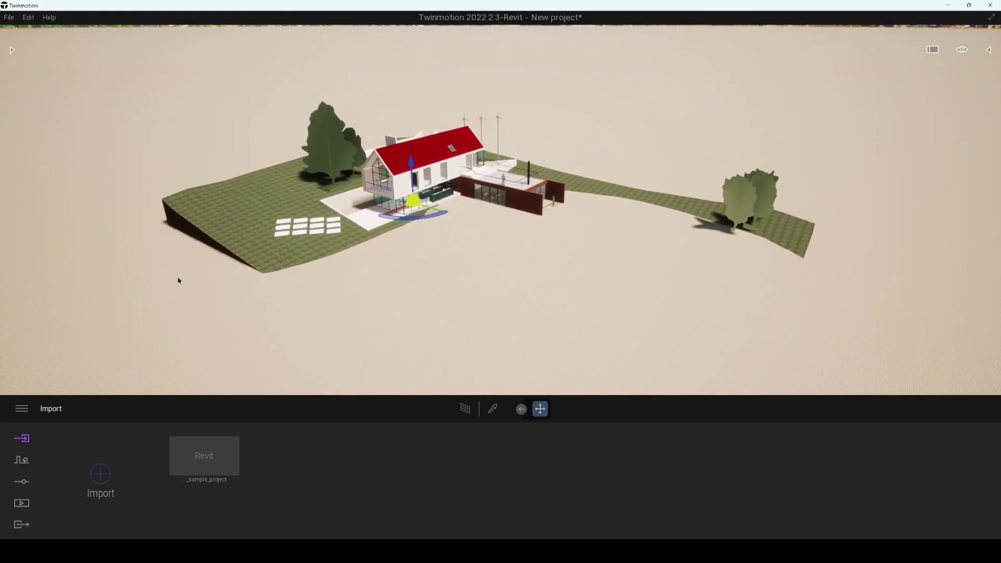
# - Lower the imported model along its Z axis so the whole terrain is visible
pyautogui.moveTo(411, 166); pyautogui.dragTo(412, 201)
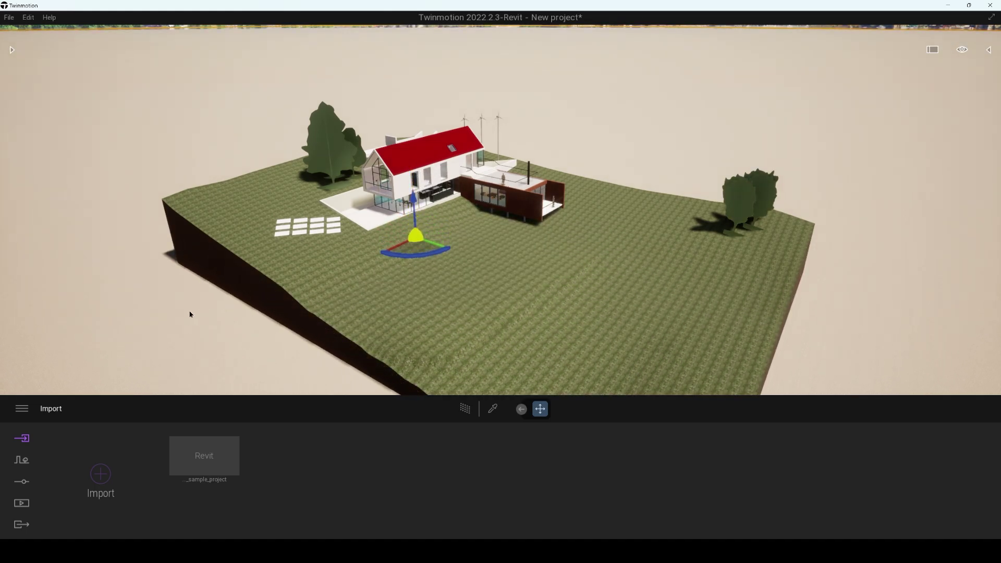
pyautogui.click(31, 463)
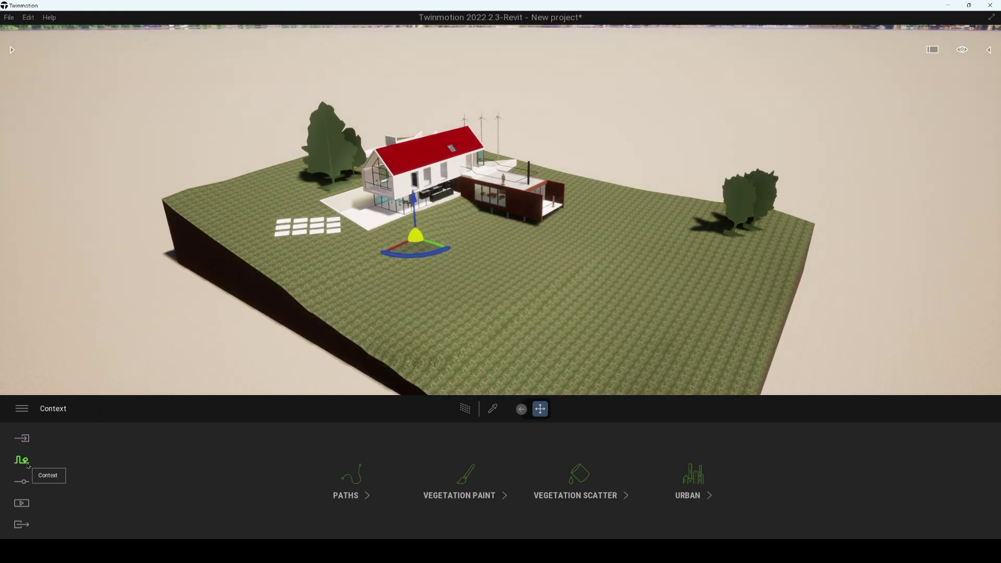
pyautogui.click(461, 493)
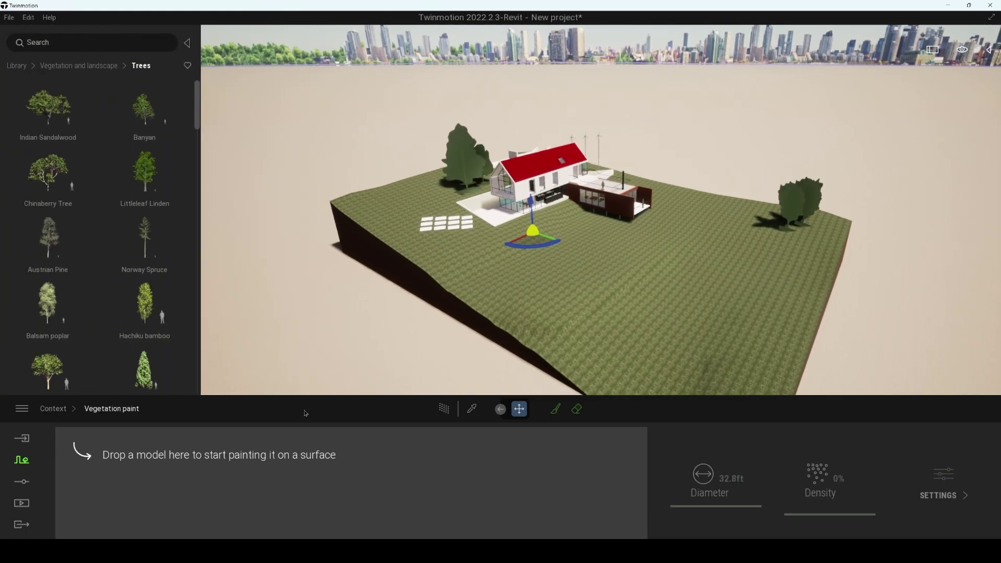
# - Paint Littleleaf Linden and Balsam poplar trees across the lawn around the house
pyautogui.moveTo(143, 151)
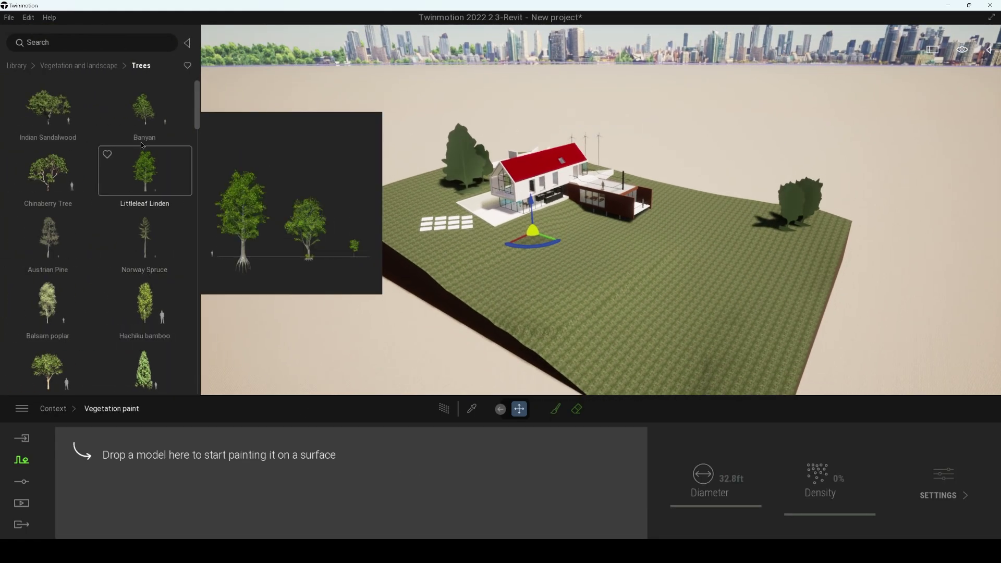
pyautogui.click(143, 117)
pyautogui.moveTo(145, 178); pyautogui.dragTo(155, 468)
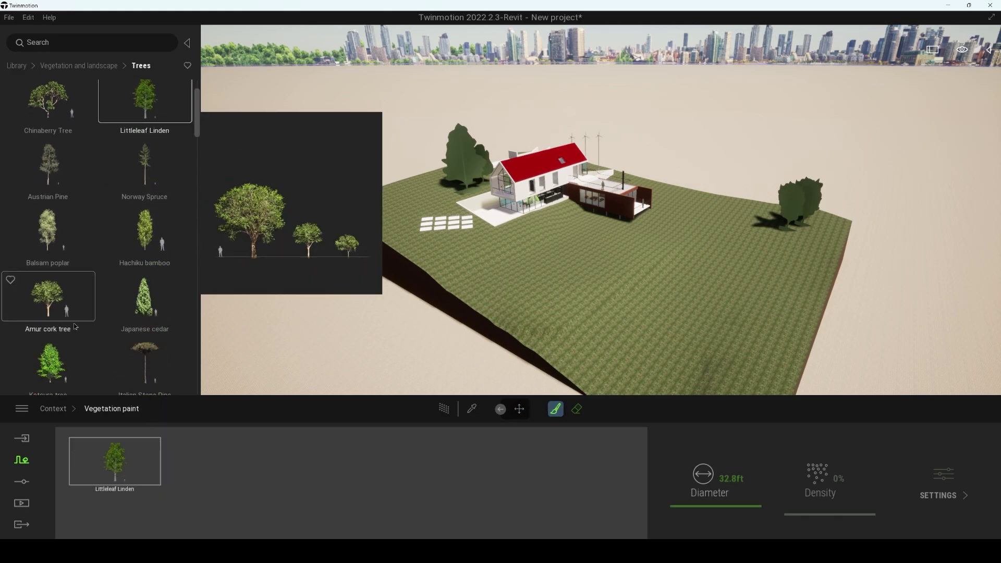
pyautogui.moveTo(48, 249)
pyautogui.moveTo(47, 249)
pyautogui.mouseDown()
pyautogui.moveTo(94, 396)
pyautogui.moveTo(204, 481)
pyautogui.mouseUp()
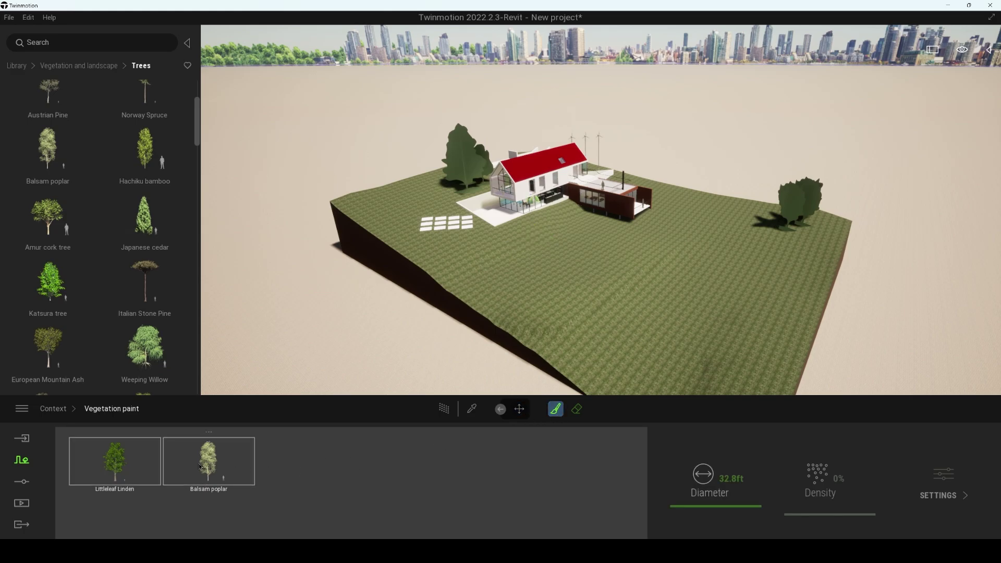
pyautogui.moveTo(509, 291)
pyautogui.mouseDown()
pyautogui.moveTo(566, 265)
pyautogui.moveTo(632, 260)
pyautogui.moveTo(751, 289)
pyautogui.moveTo(562, 299)
pyautogui.moveTo(476, 280)
pyautogui.moveTo(442, 260)
pyautogui.moveTo(404, 206)
pyautogui.moveTo(452, 159)
pyautogui.mouseUp()
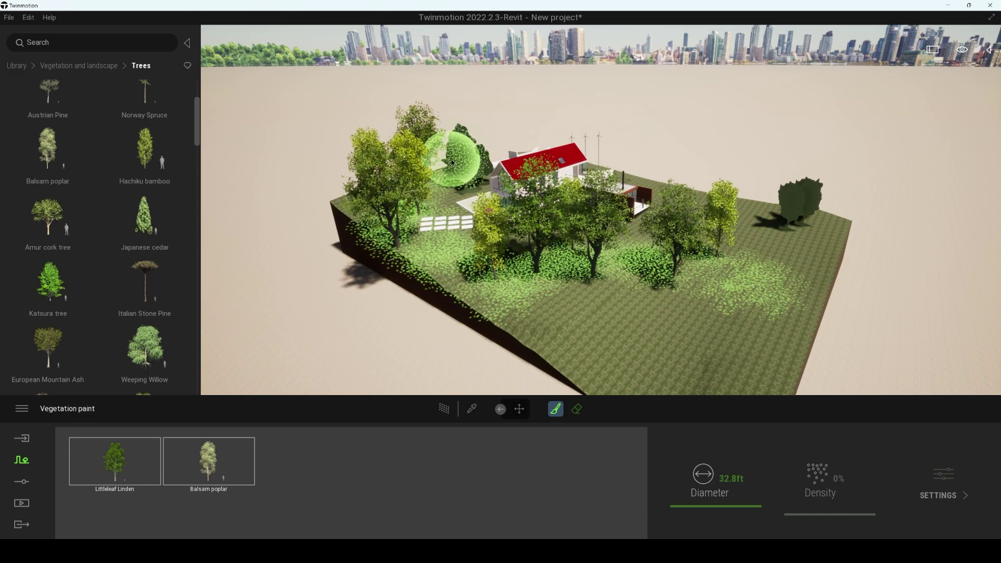
pyautogui.press('Escape')
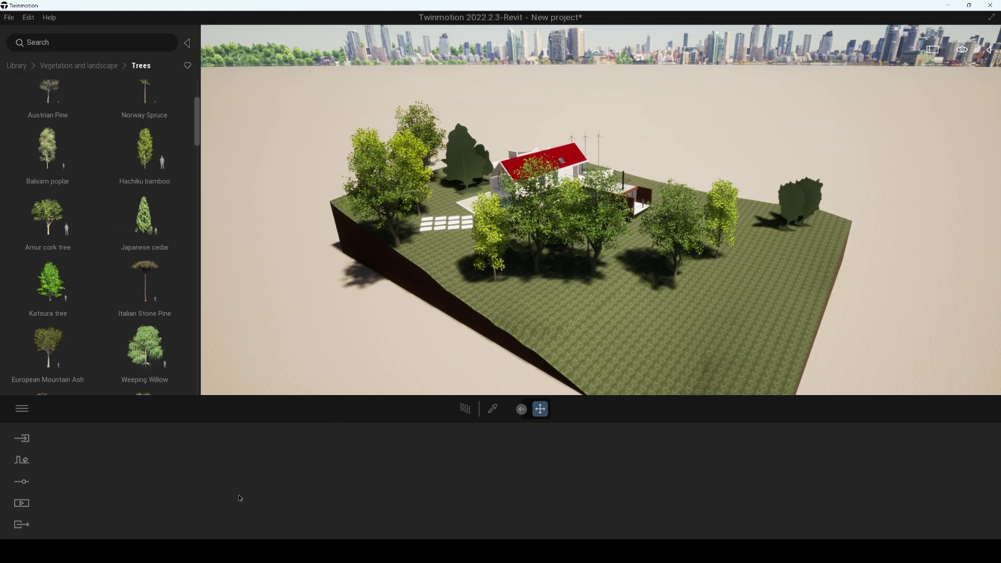
# - In Revit, remove the tree beside the house and the tree on the right, then Direct Link Synchronize
pyautogui.hotkey('alt', 'Tab')
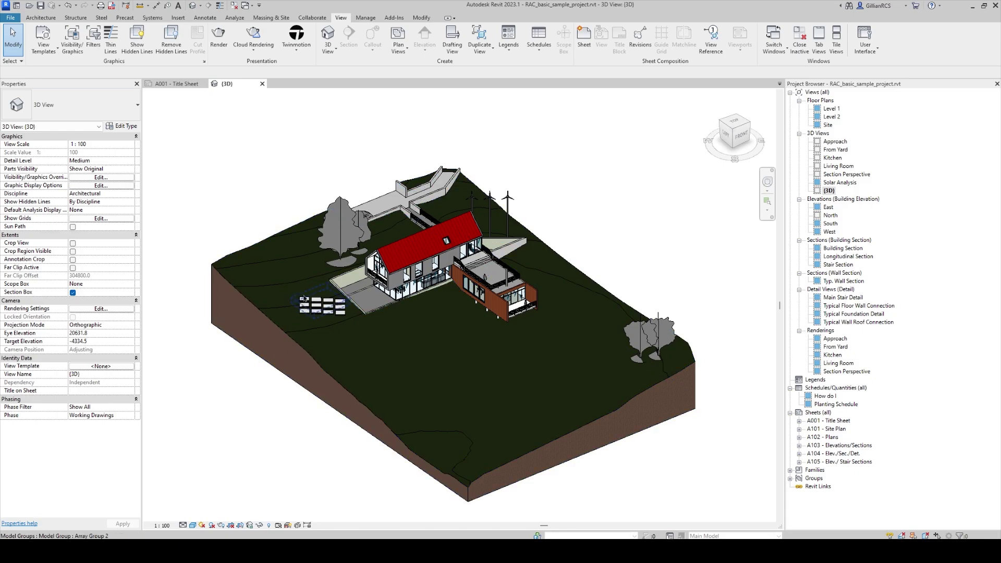
pyautogui.click(334, 239)
pyautogui.press('Escape')
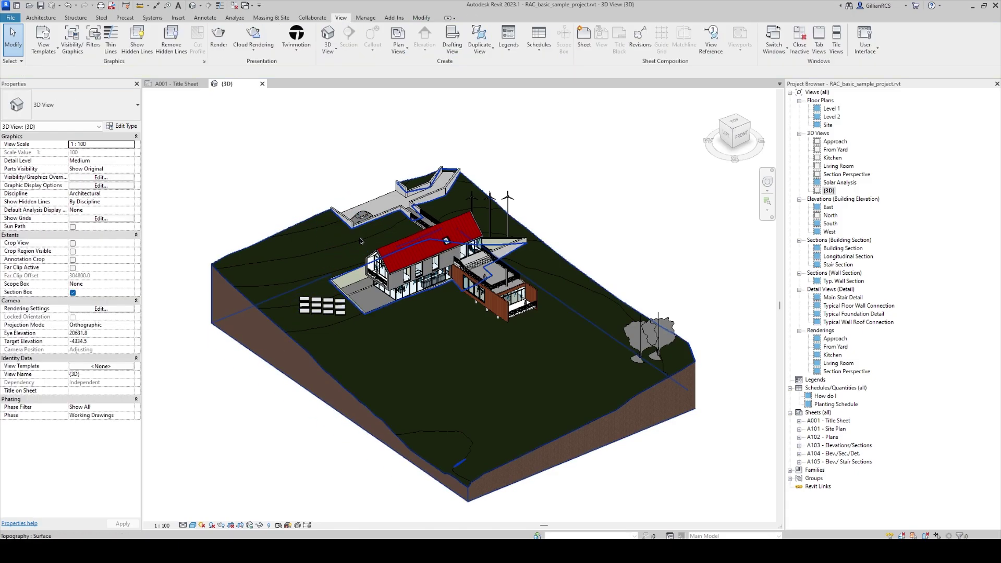
pyautogui.click(644, 331)
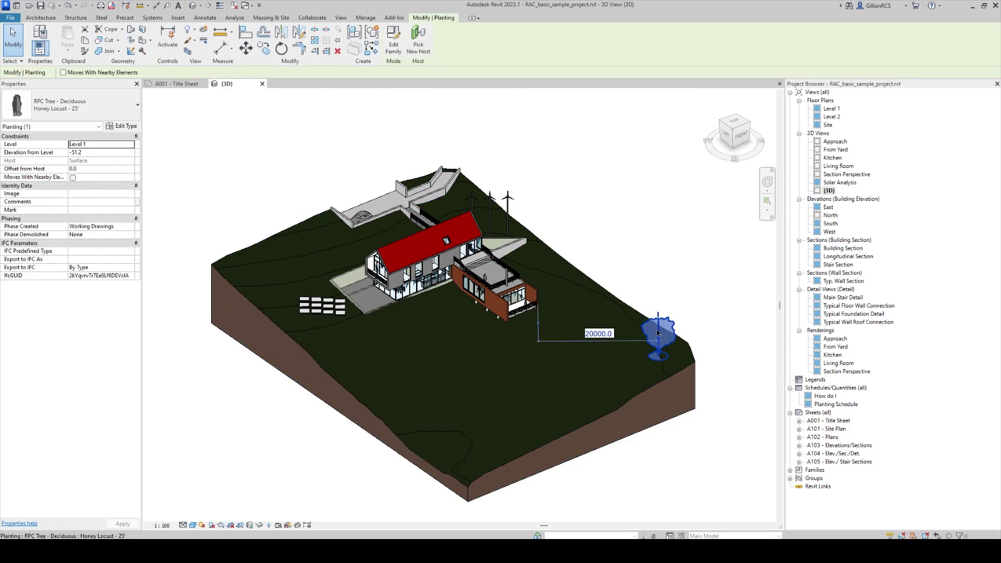
pyautogui.press('Escape')
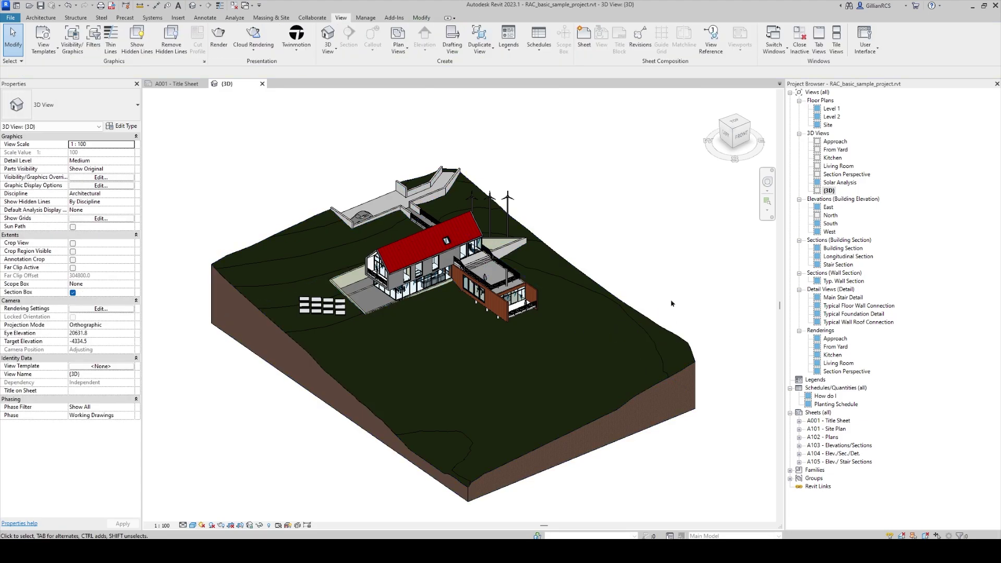
pyautogui.click(296, 39)
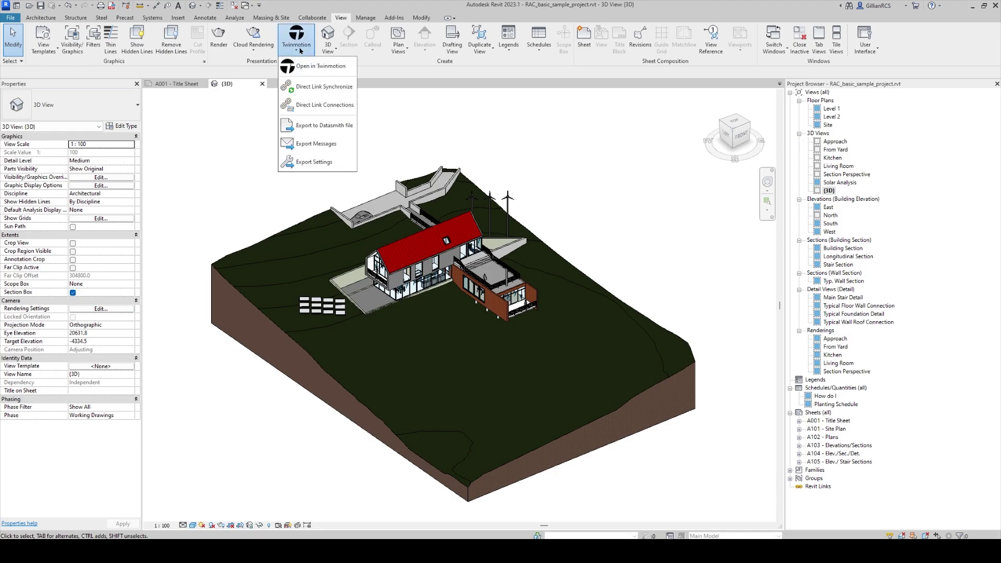
pyautogui.click(301, 86)
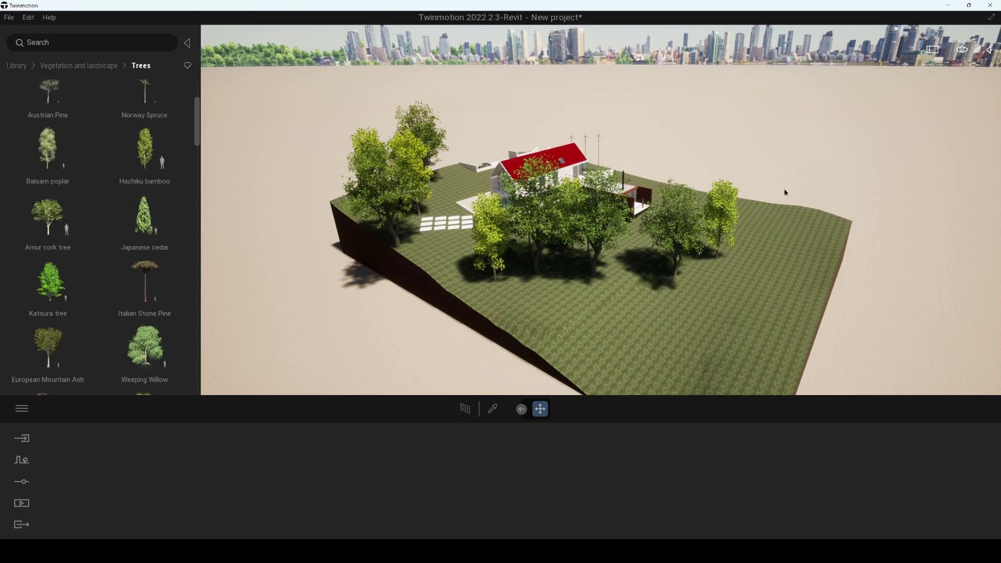
# - Use Save as to store the scene as 'Sample Architecture Project' in the Twinmotion Demo folder
pyautogui.click(13, 19)
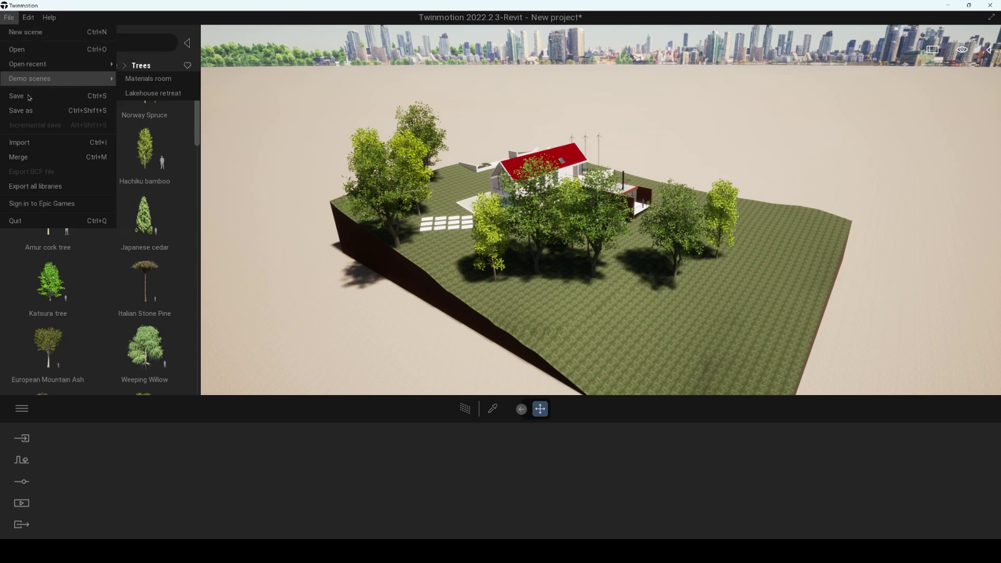
pyautogui.click(30, 111)
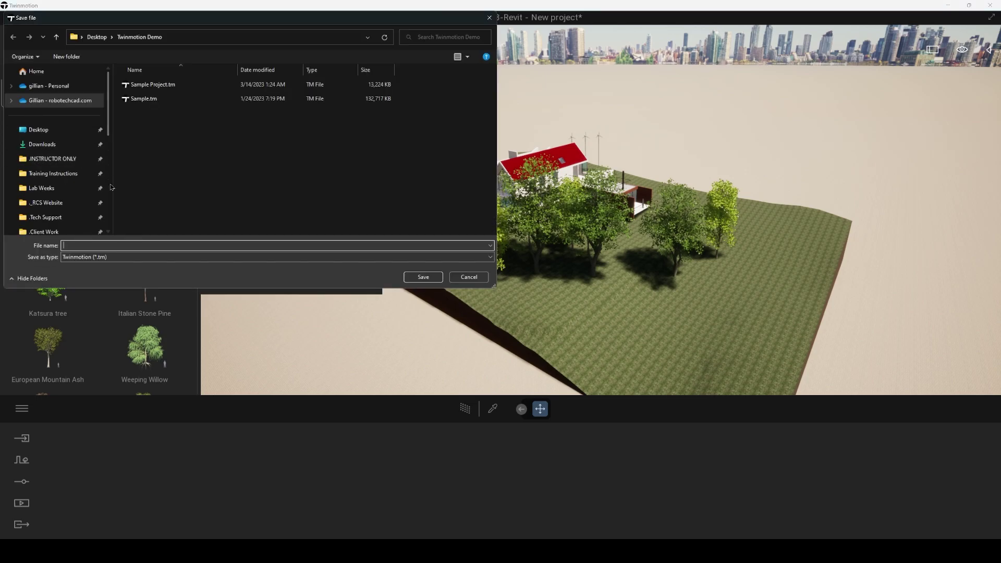
pyautogui.click(138, 245)
pyautogui.write('Sa')
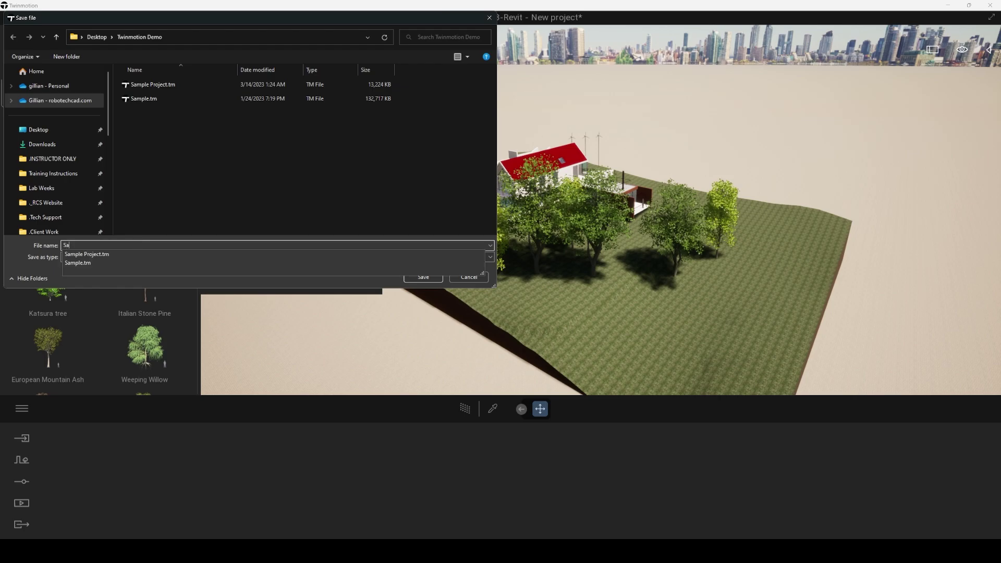
pyautogui.write('mple Architec')
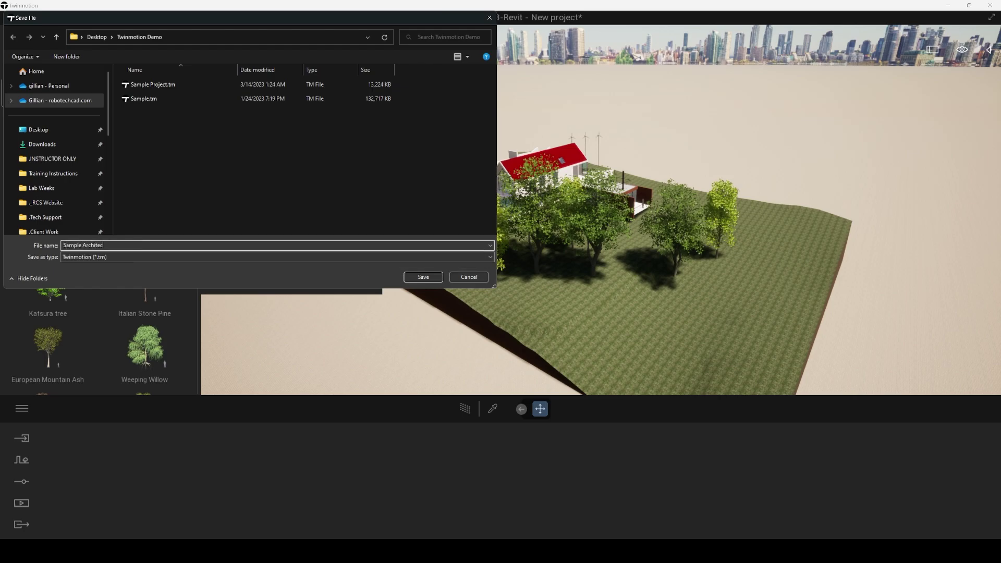
pyautogui.write('ture Project')
pyautogui.click(413, 277)
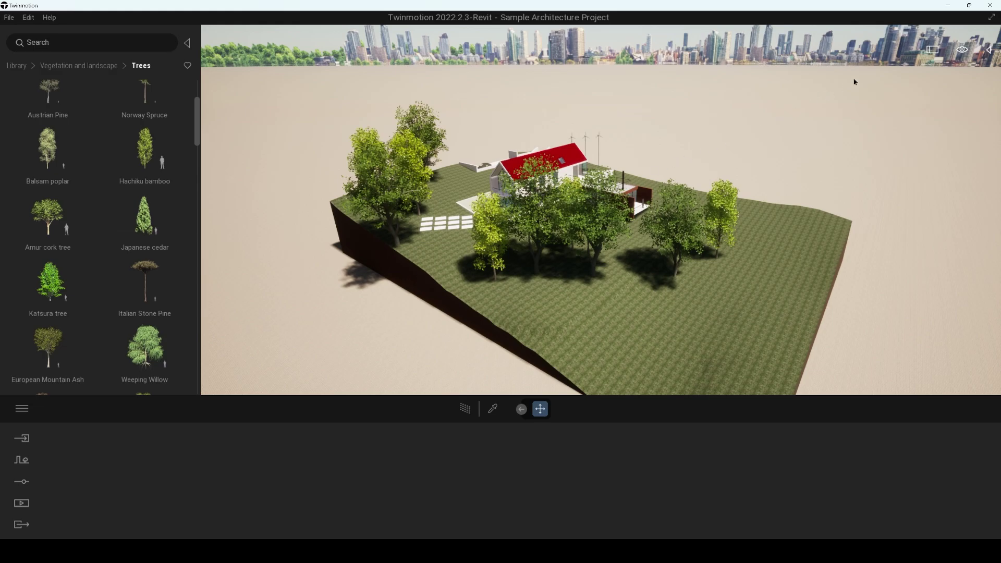
# - Close Twinmotion and launch Open in Twinmotion from Revit's Twinmotion menu
pyautogui.click(992, 9)
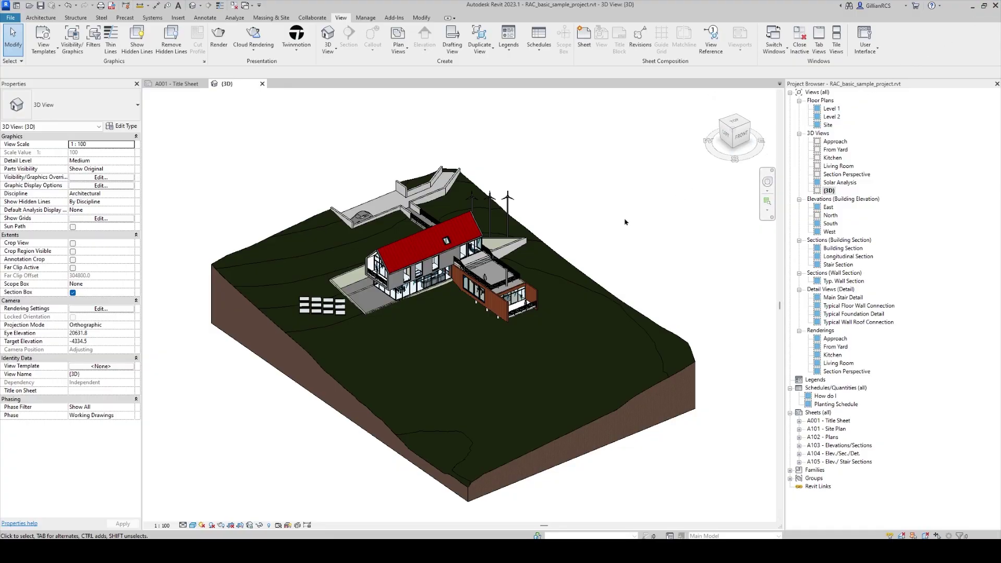
pyautogui.click(295, 51)
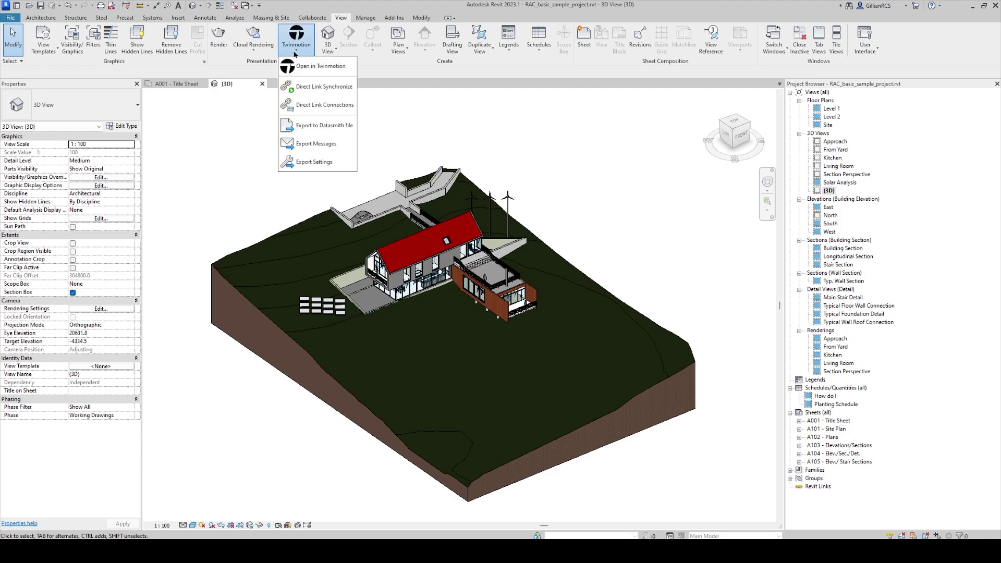
pyautogui.click(300, 64)
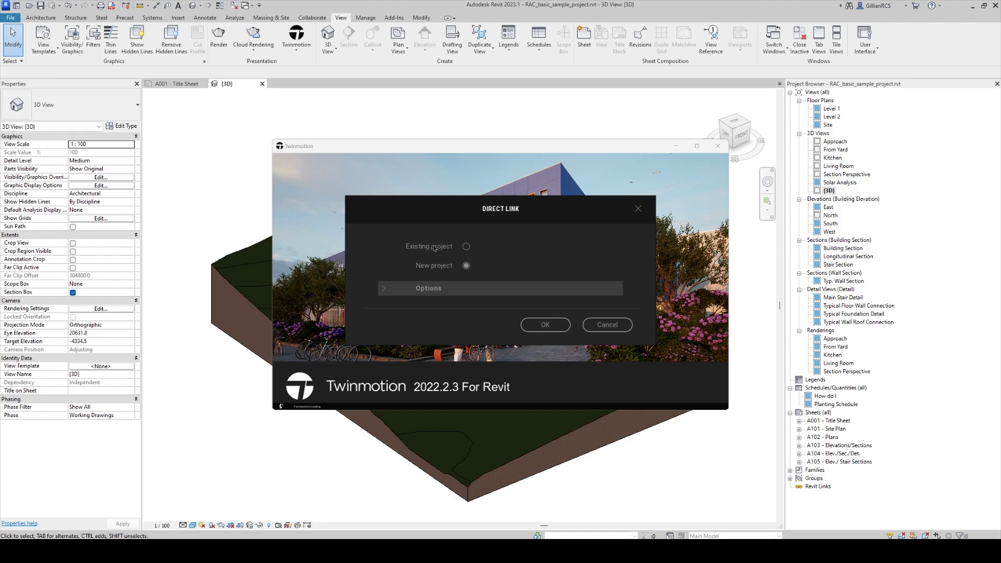
# - Link to an existing project and open Sample Architecture Project.tm as the Direct Link project
pyautogui.click(466, 247)
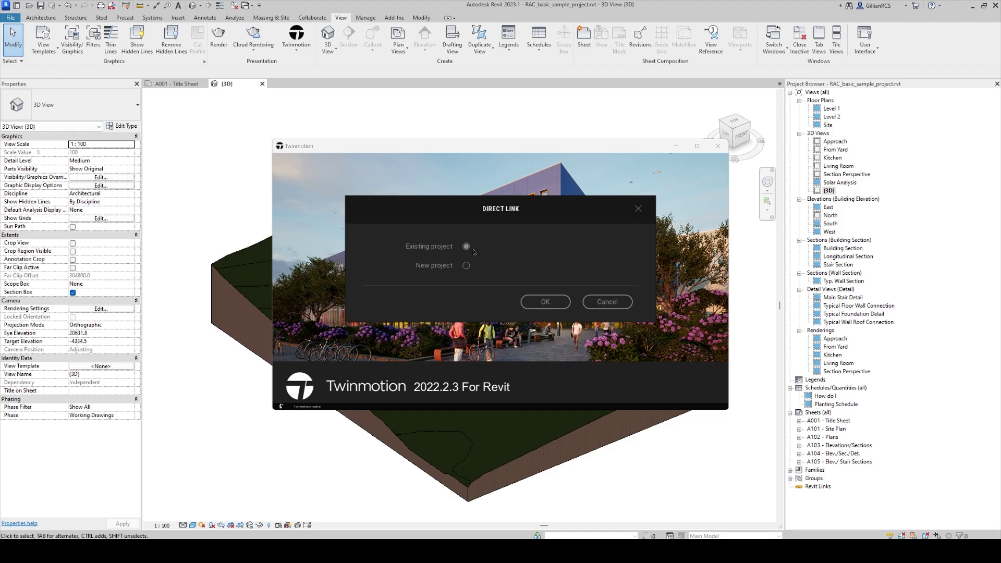
pyautogui.click(545, 304)
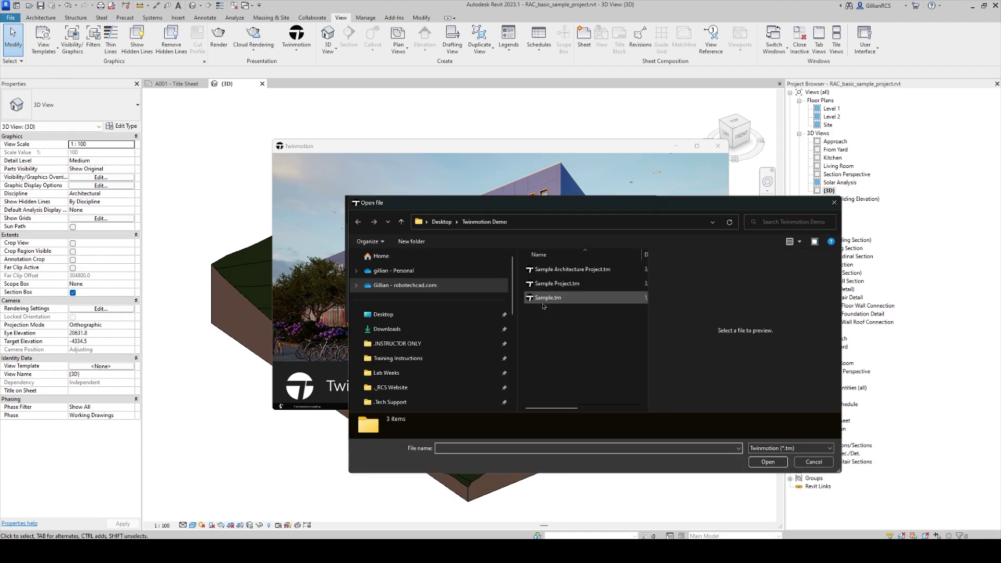
pyautogui.click(559, 270)
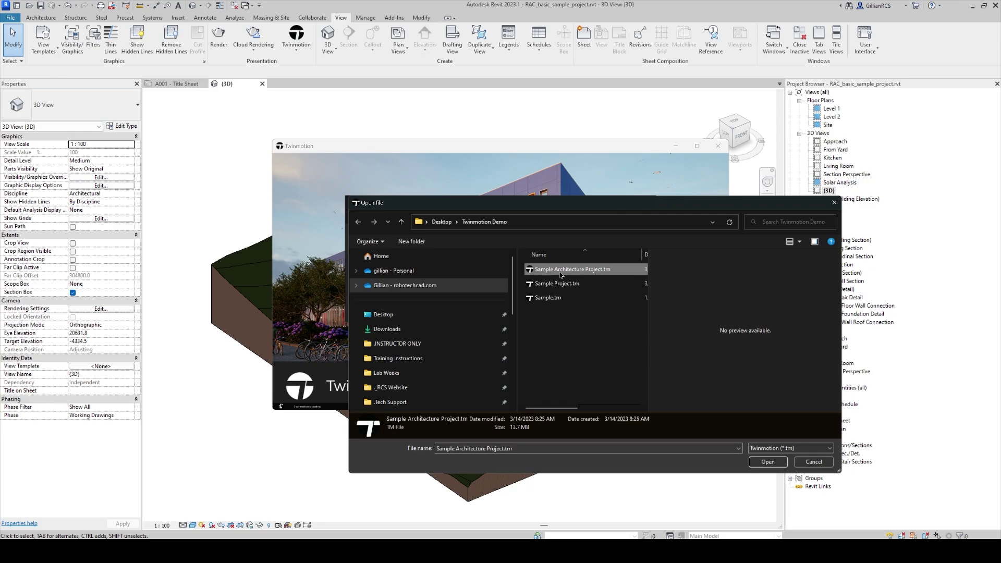
pyautogui.click(777, 464)
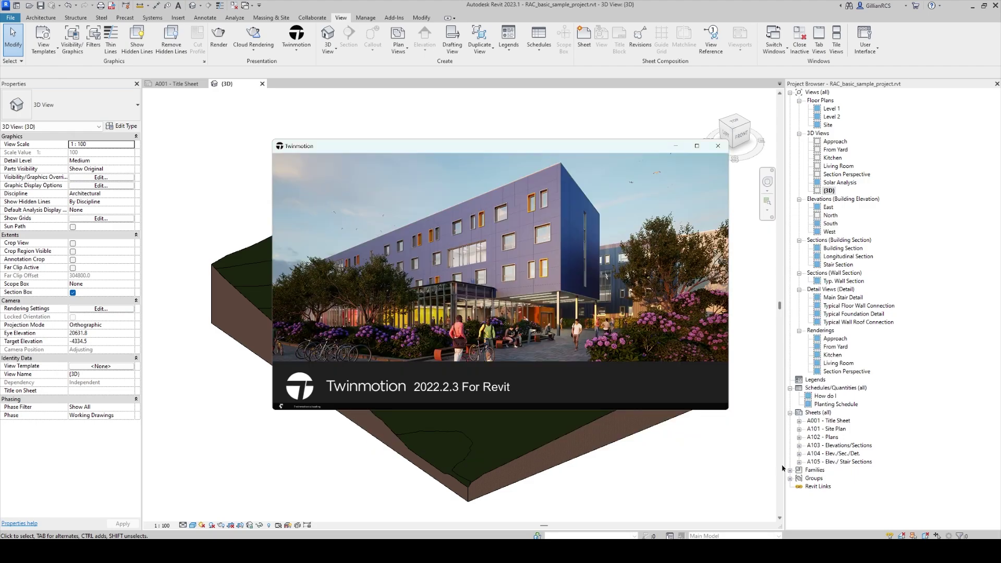